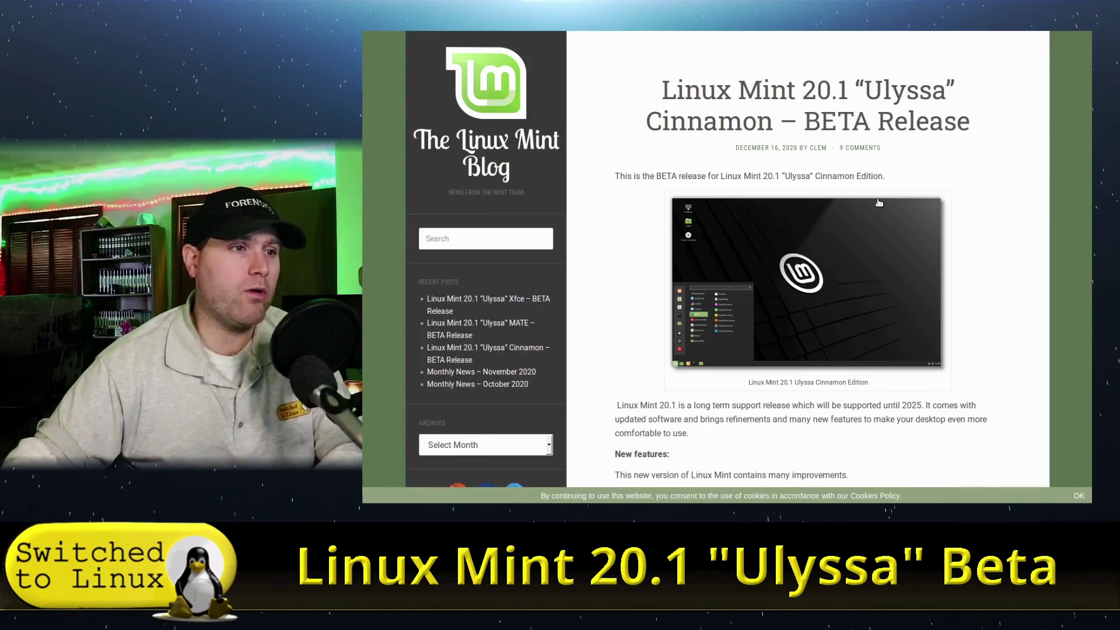
- Scroll down the Linux Mint 20.1 'Ulyssa' Cinnamon BETA announcement post
scroll(936, 210, down, 3)
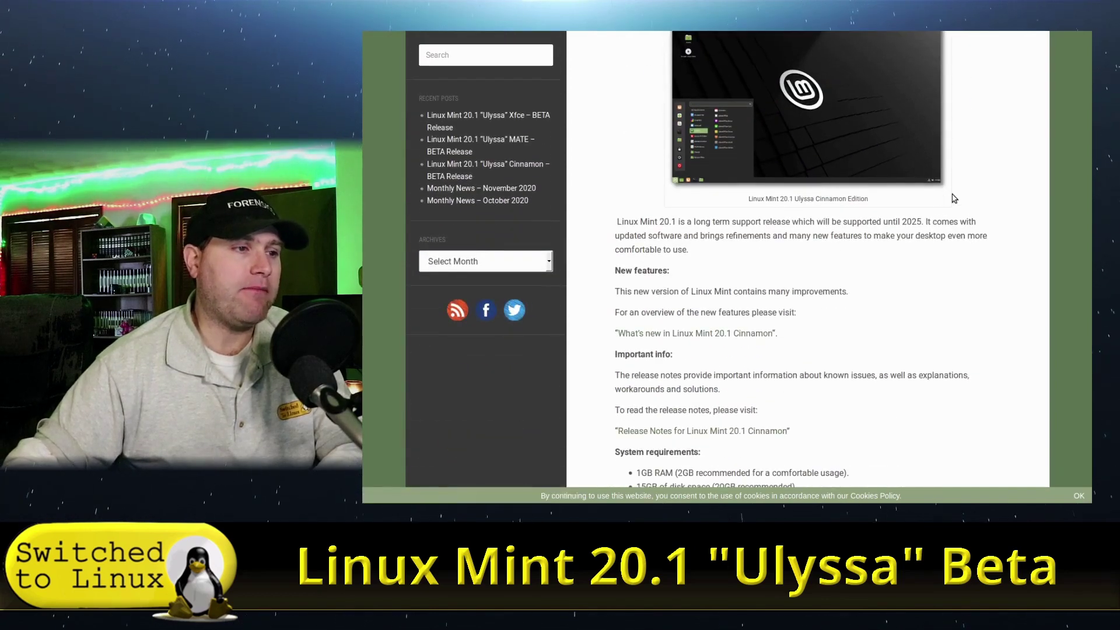
scroll(952, 199, down, 2)
scroll(853, 273, down, 3)
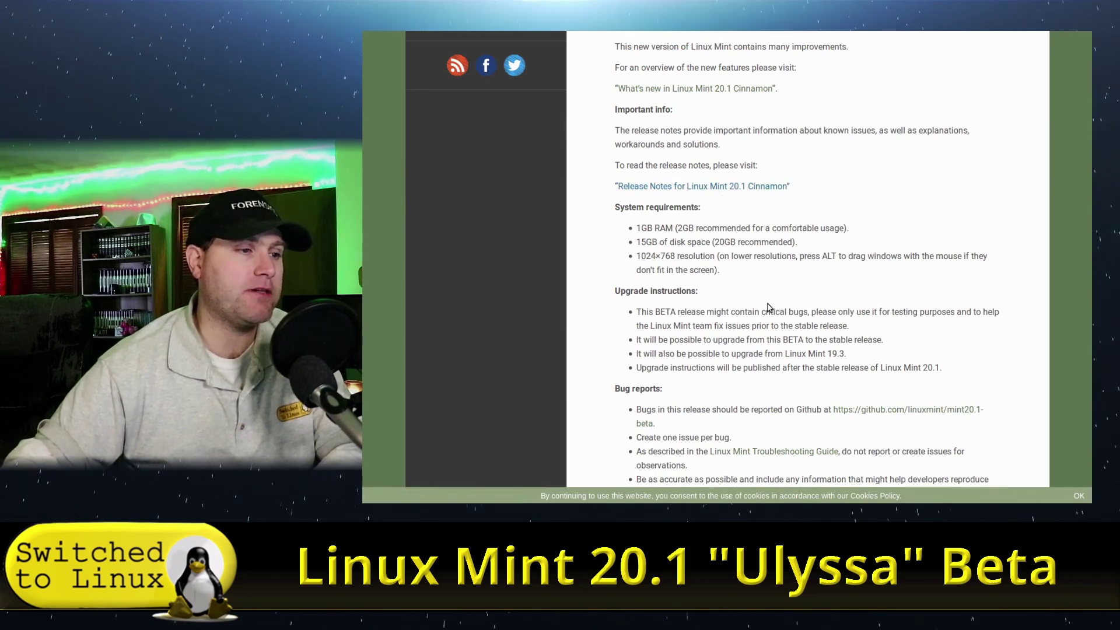
scroll(768, 308, down, 3)
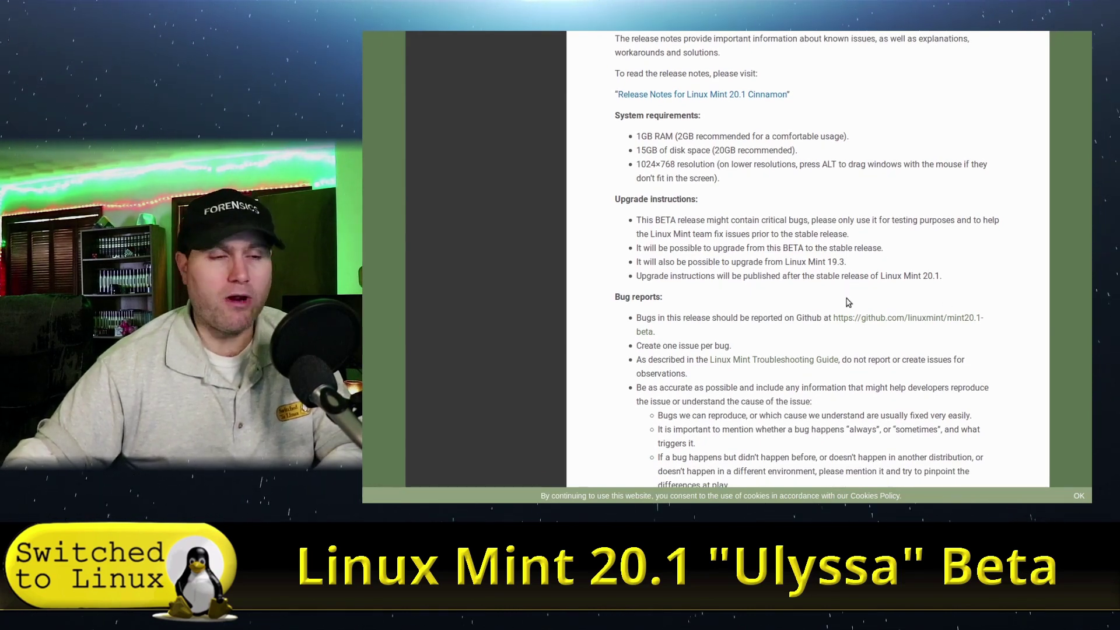
scroll(745, 301, down, 3)
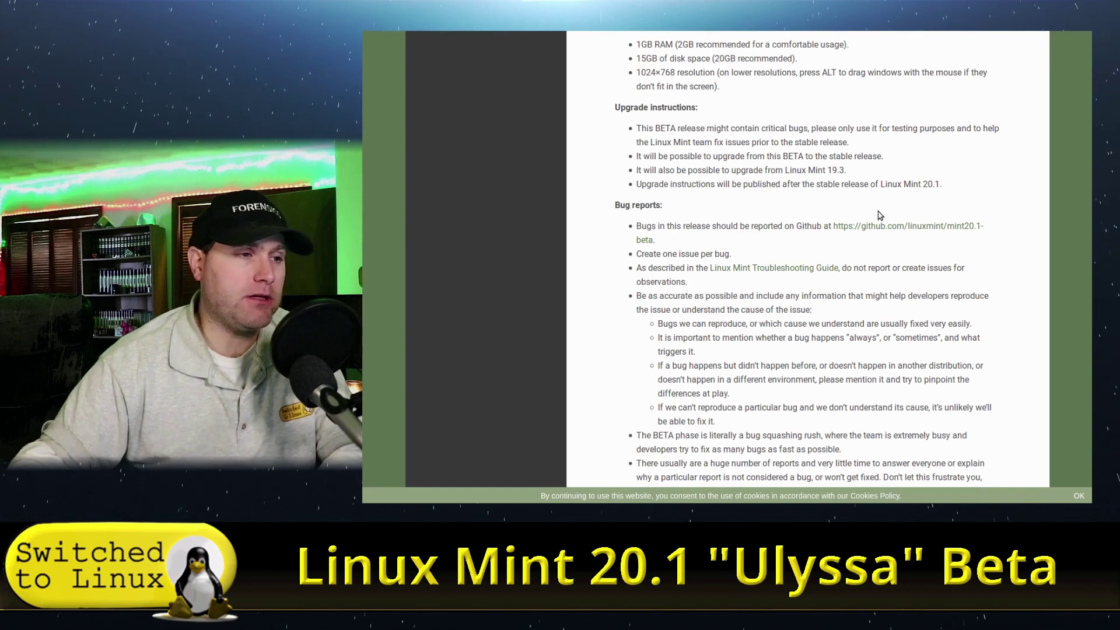
scroll(925, 219, down, 3)
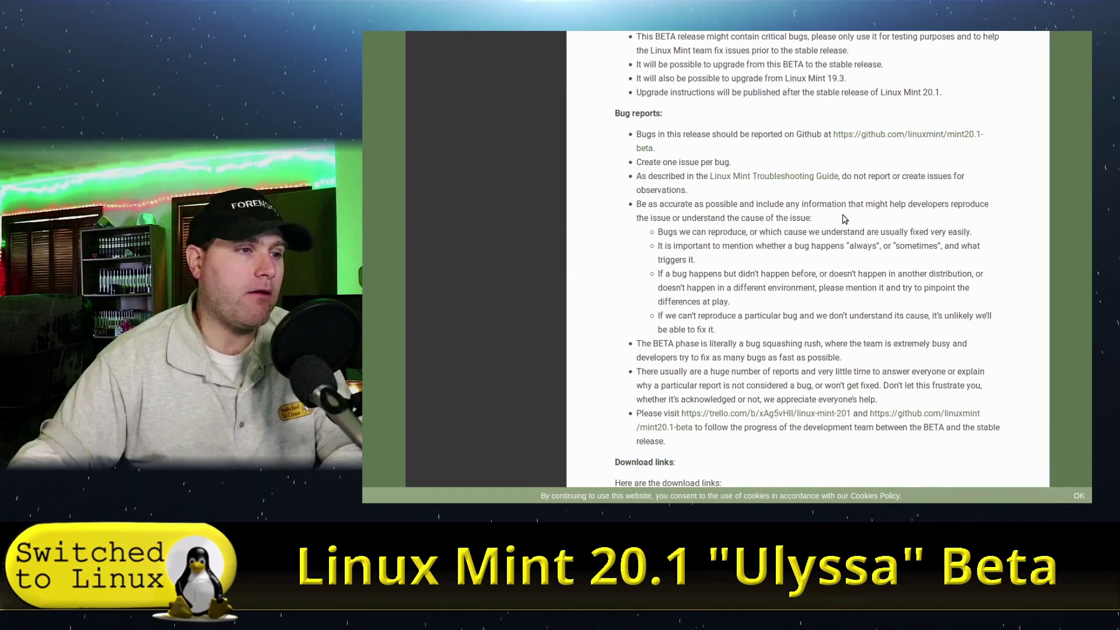
scroll(821, 337, down, 9)
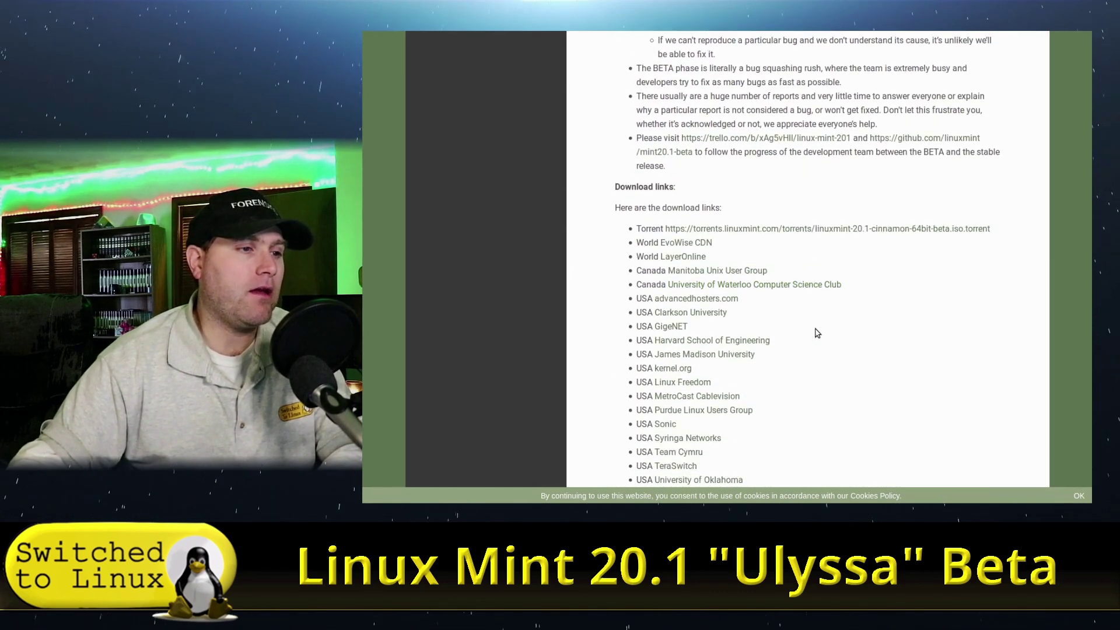
scroll(819, 331, up, 15)
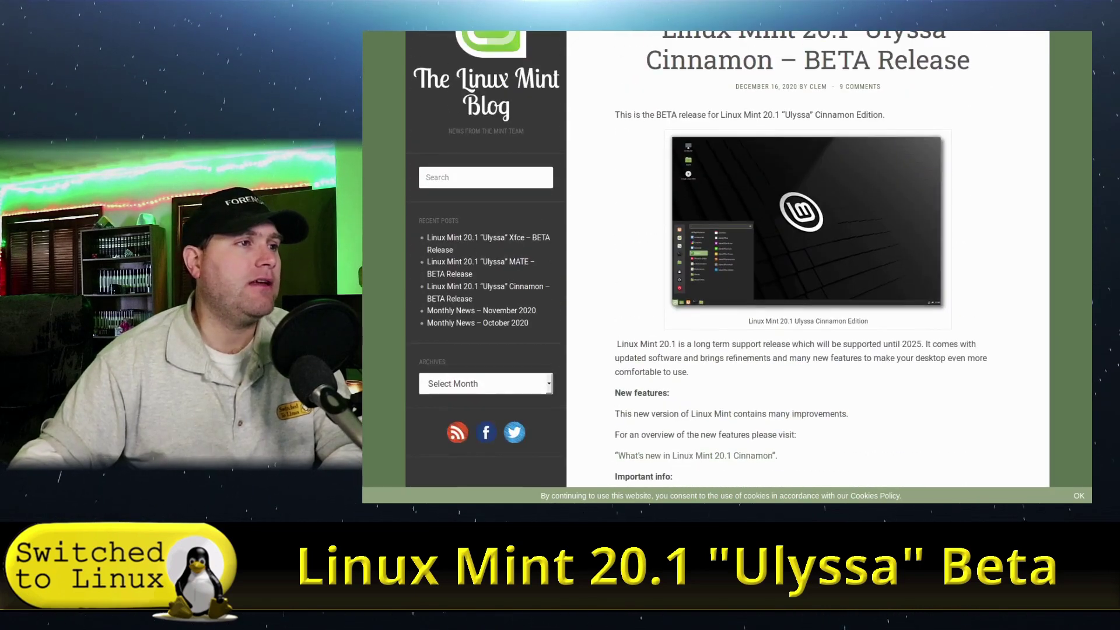
key(ctrl+Tab)
- Scroll the release notes past Known issues to 'Choosing the right version of Linux Mint'
scroll(822, 191, down, 12)
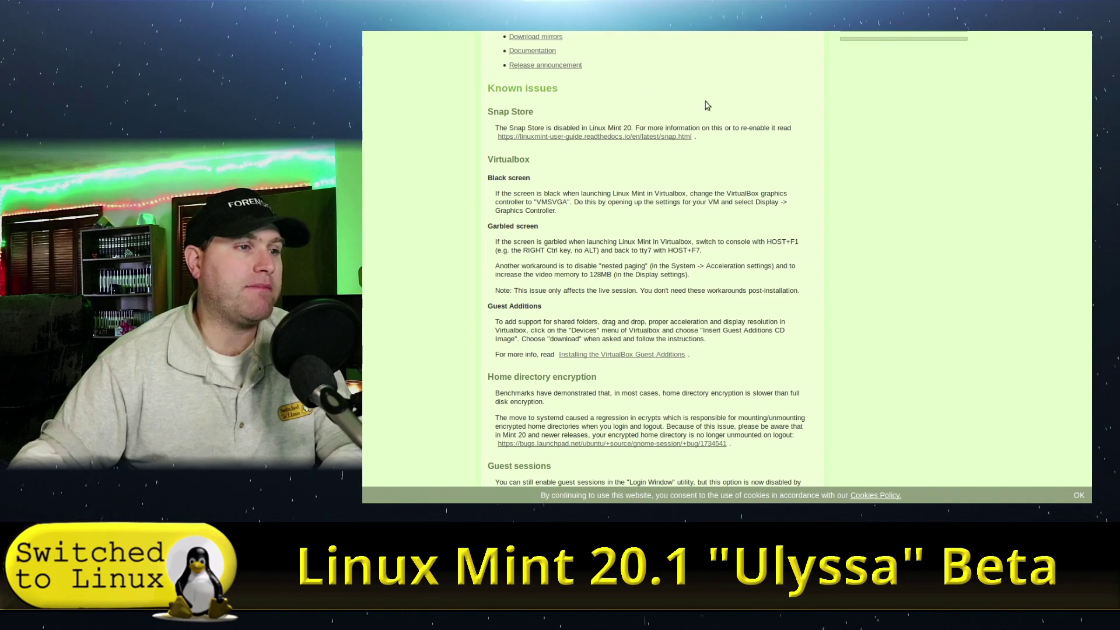
scroll(823, 258, down, 3)
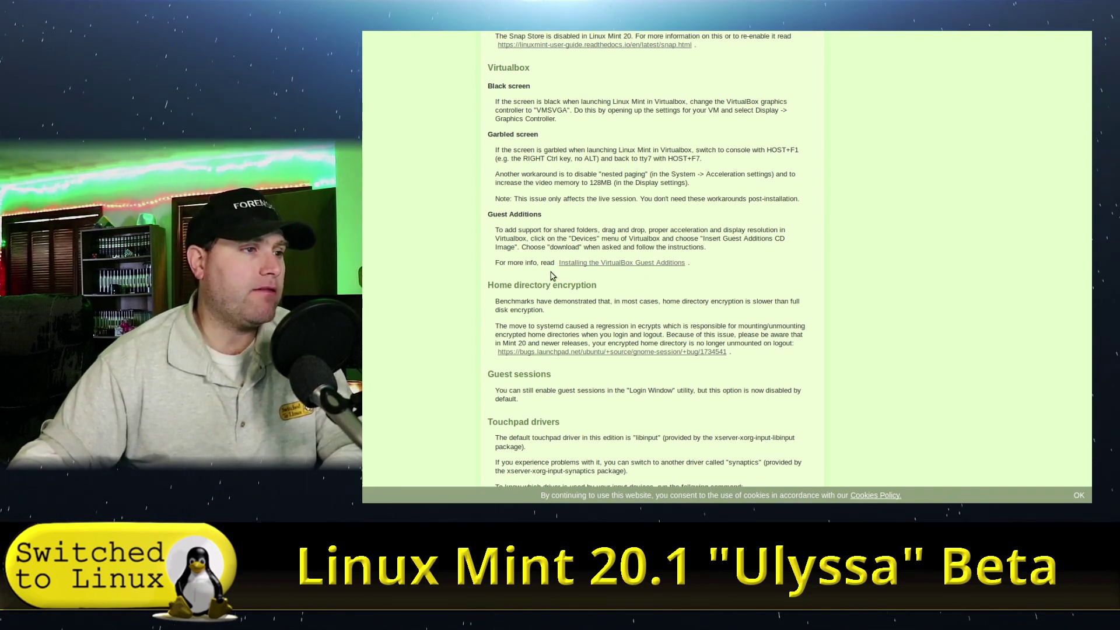
scroll(553, 275, down, 3)
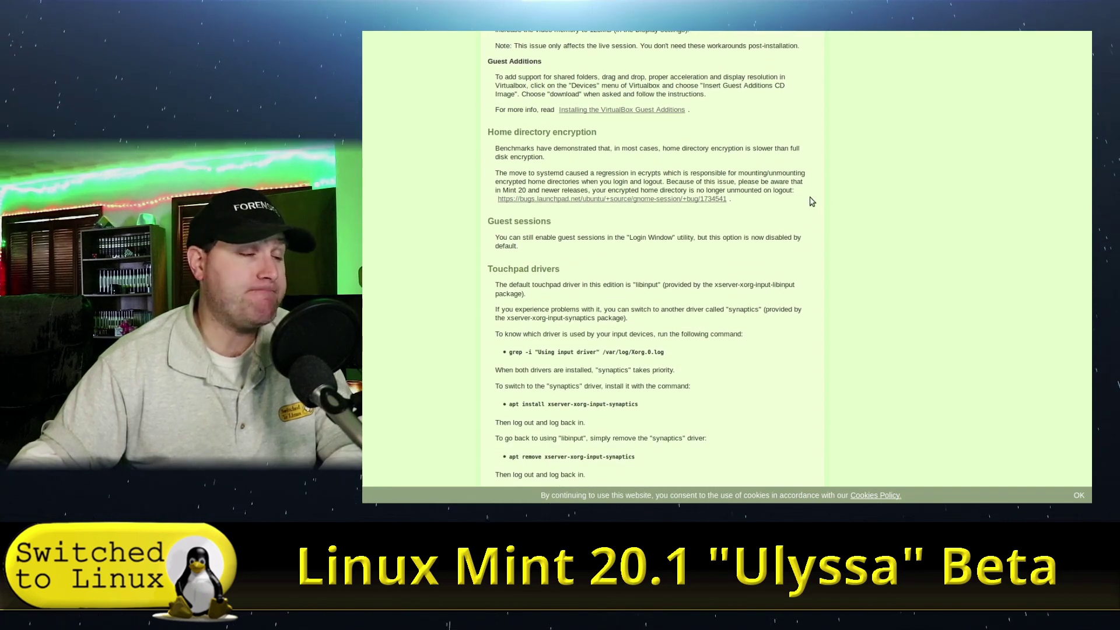
scroll(699, 146, down, 5)
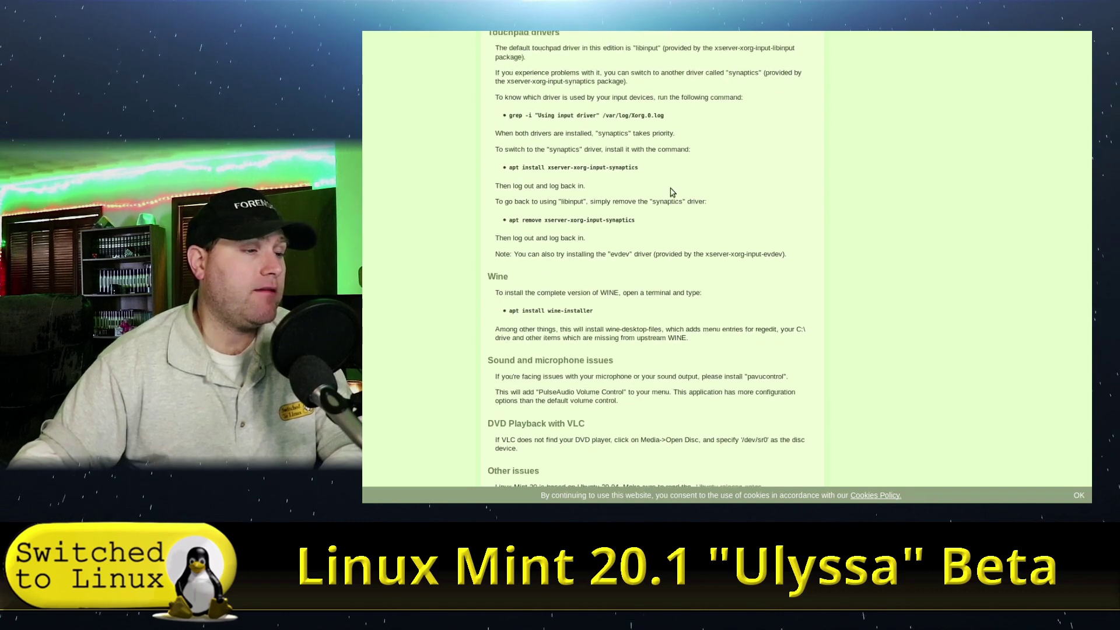
scroll(673, 192, down, 12)
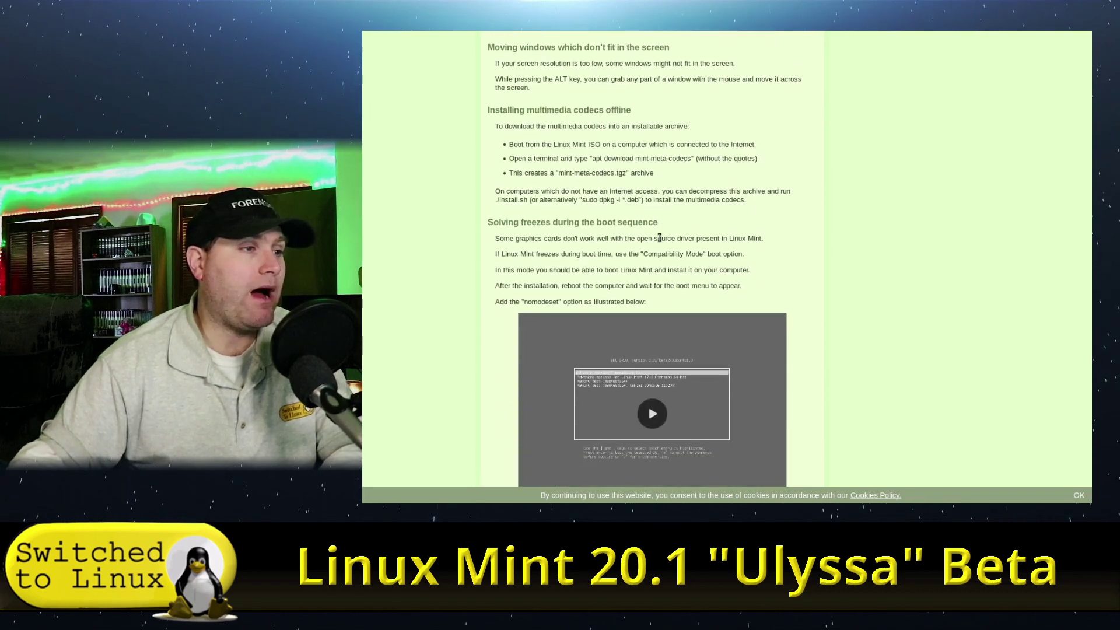
scroll(659, 238, down, 8)
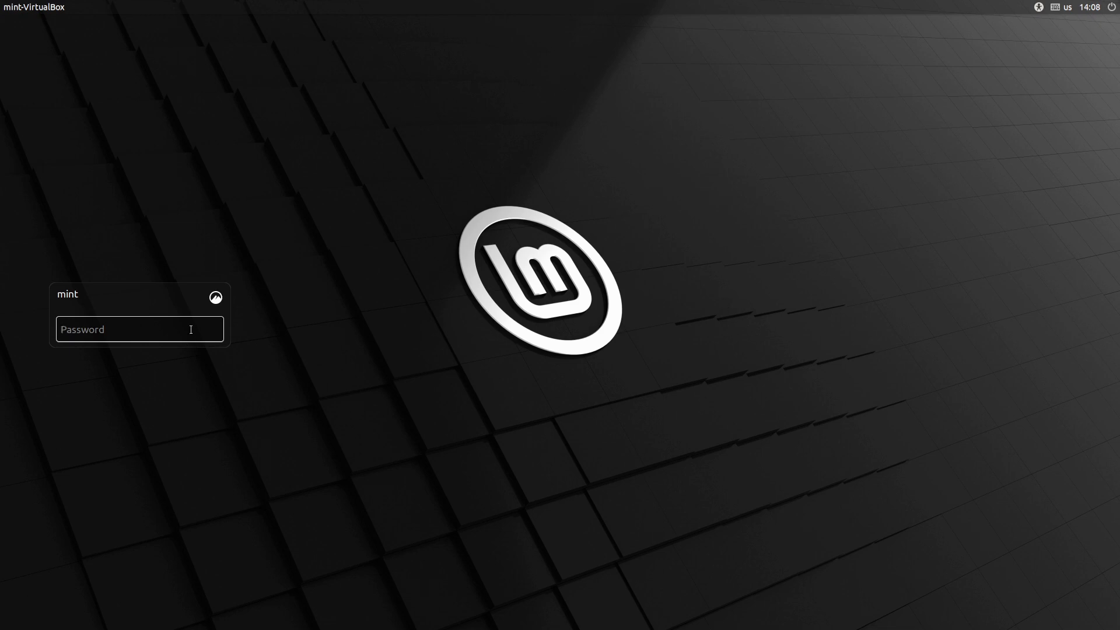
- Begin entering the account password on the login screen
text(m)
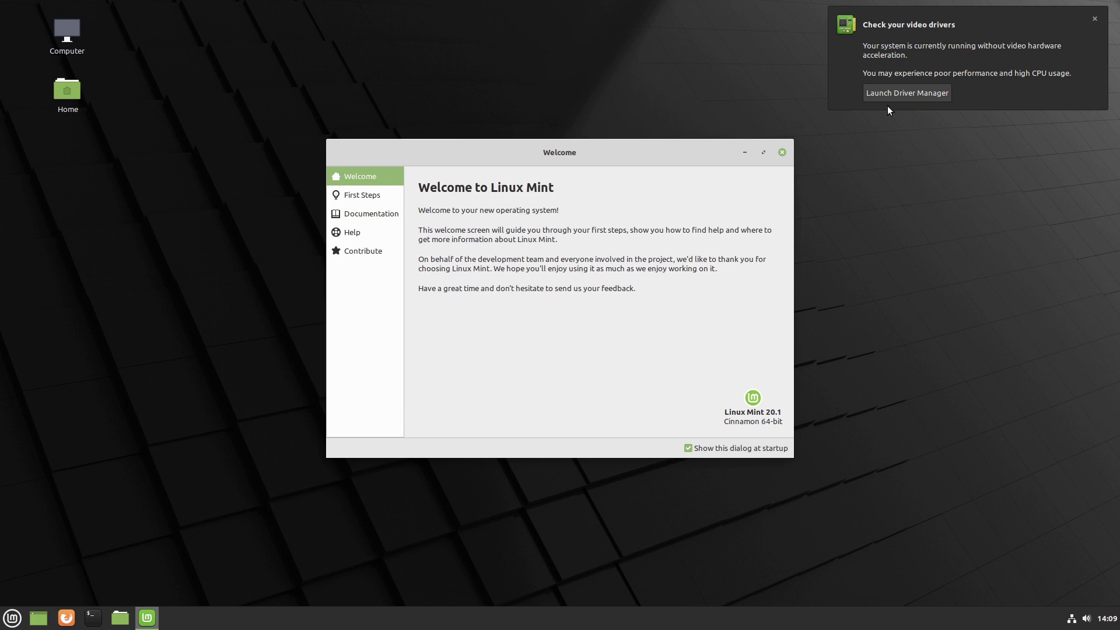
- Dismiss the 'Check your video drivers' notification on the new desktop
click(1095, 20)
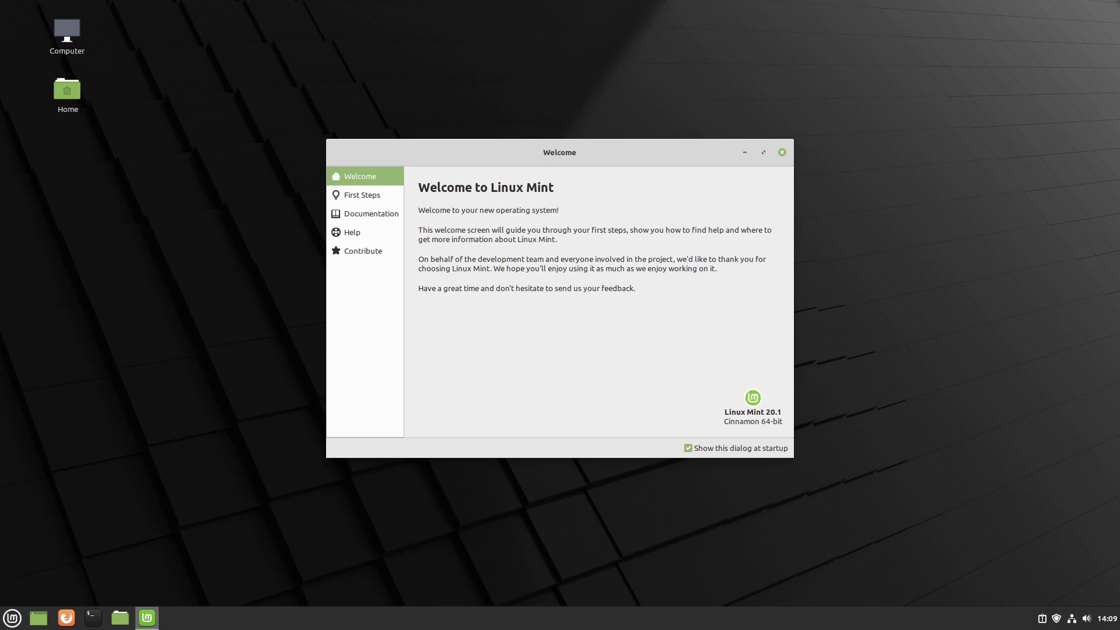
- Launch System Settings from the menu favourites and go to Hardware > Power Management
click(13, 619)
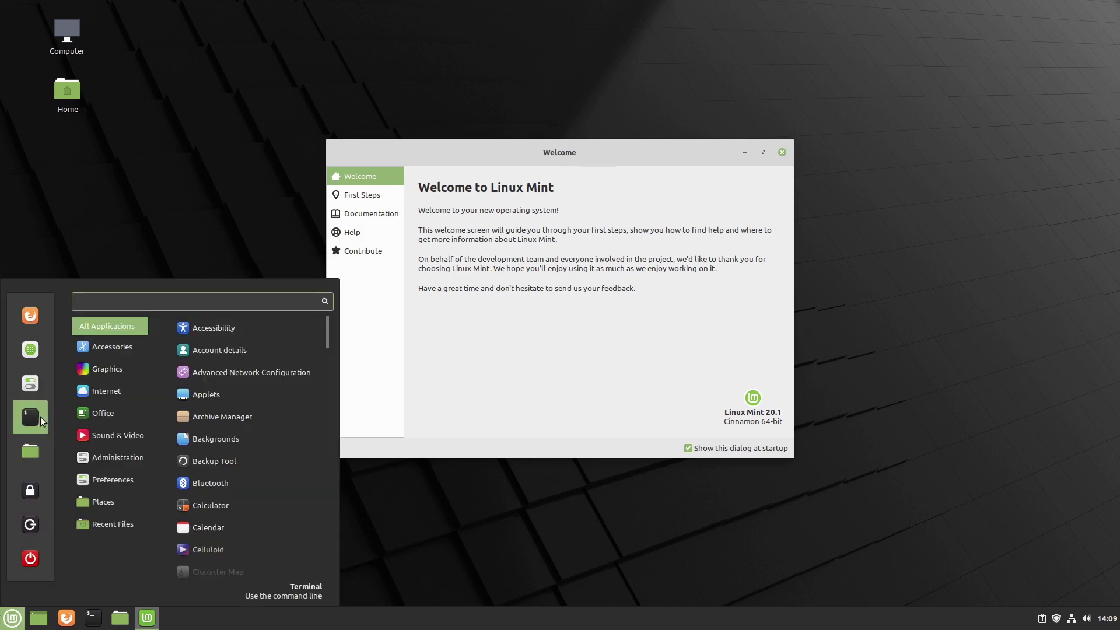
click(484, 383)
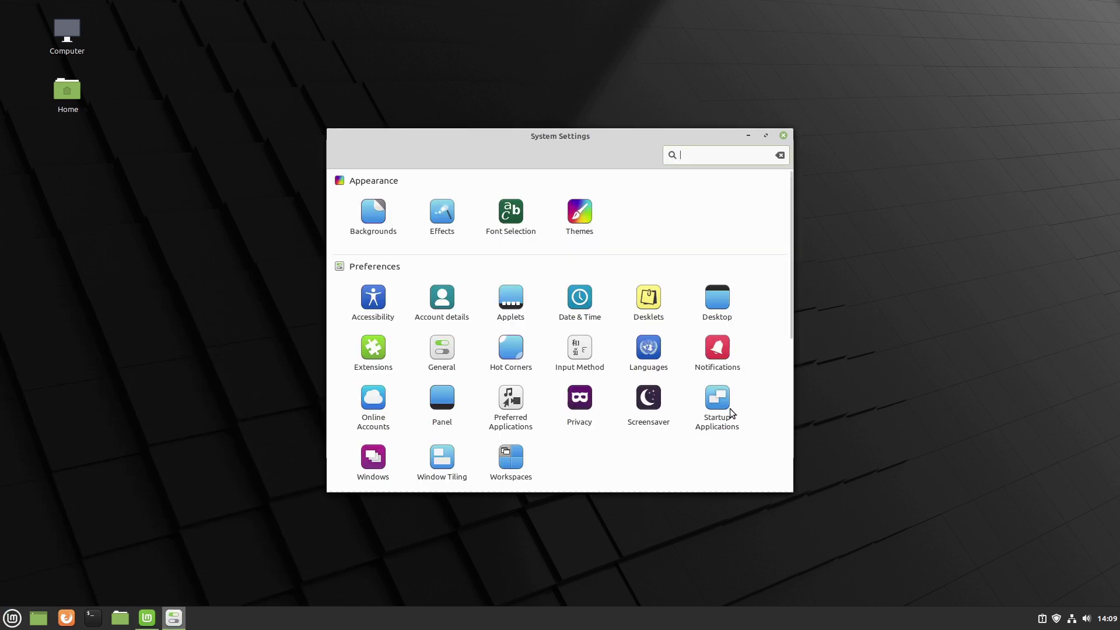
scroll(623, 310, down, 3)
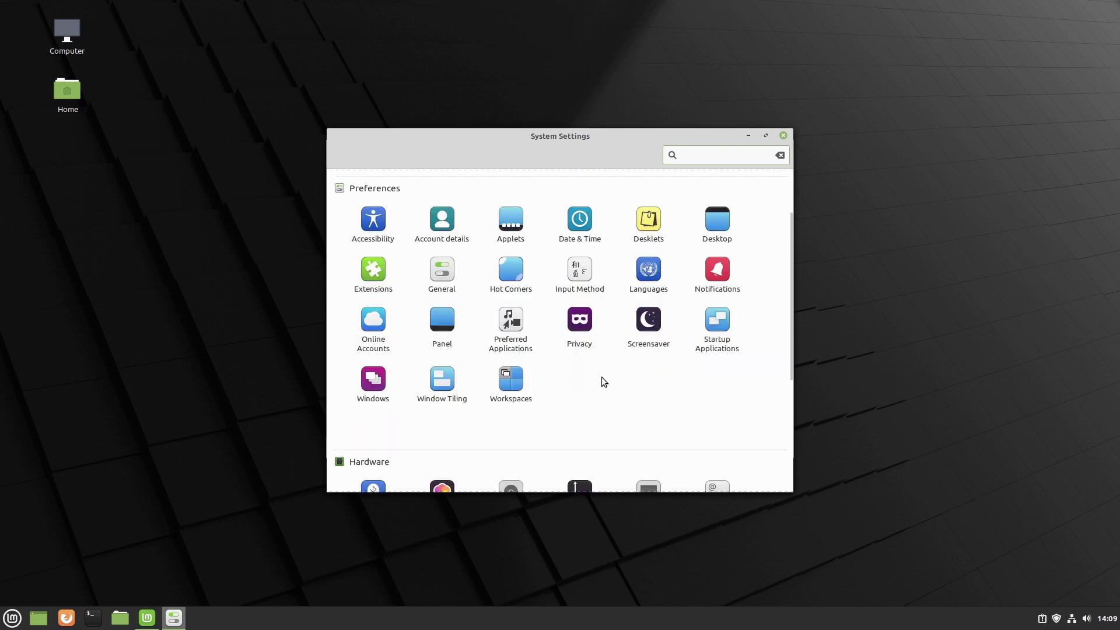
drag(790, 309, 783, 399)
click(511, 392)
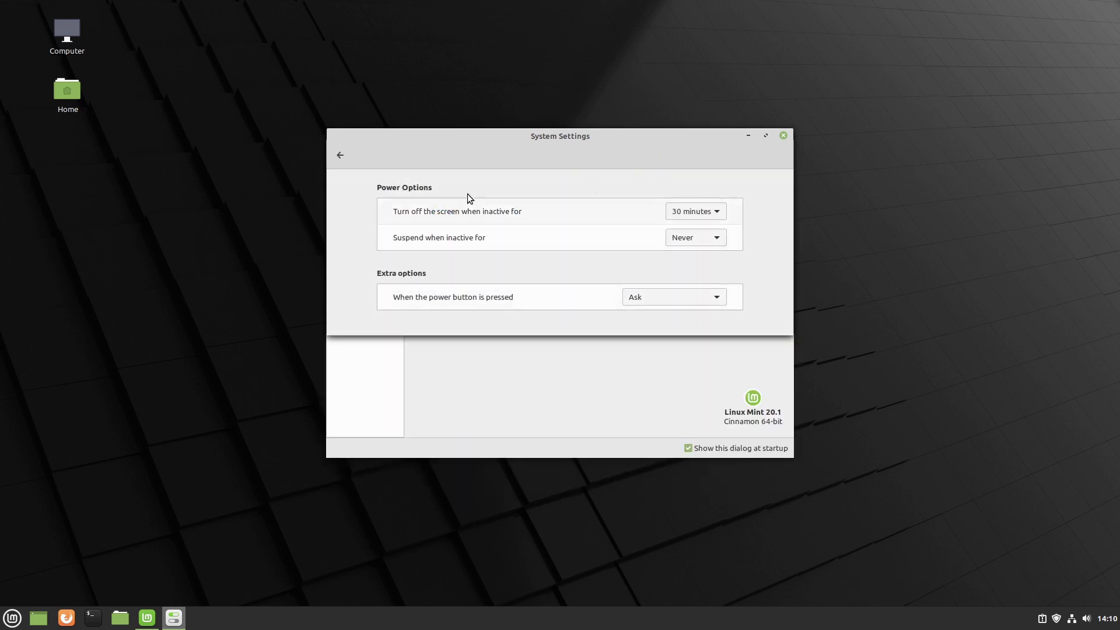
- Try the power-button actions, settling on Lock Screen with suspend left at Never
click(720, 237)
click(755, 275)
click(716, 299)
click(696, 319)
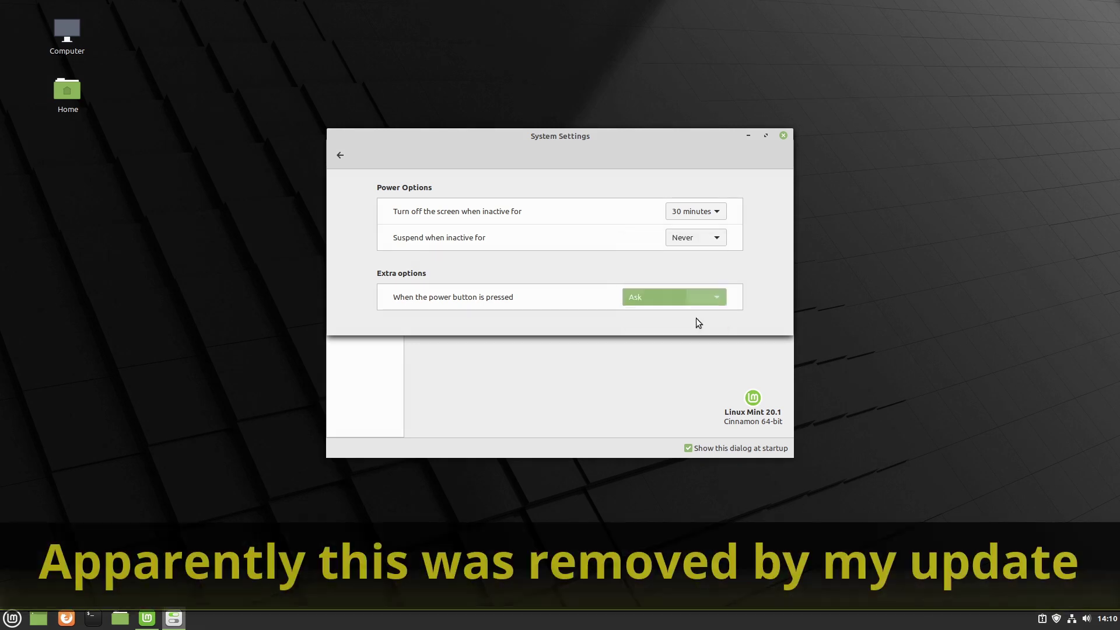
click(717, 296)
click(683, 242)
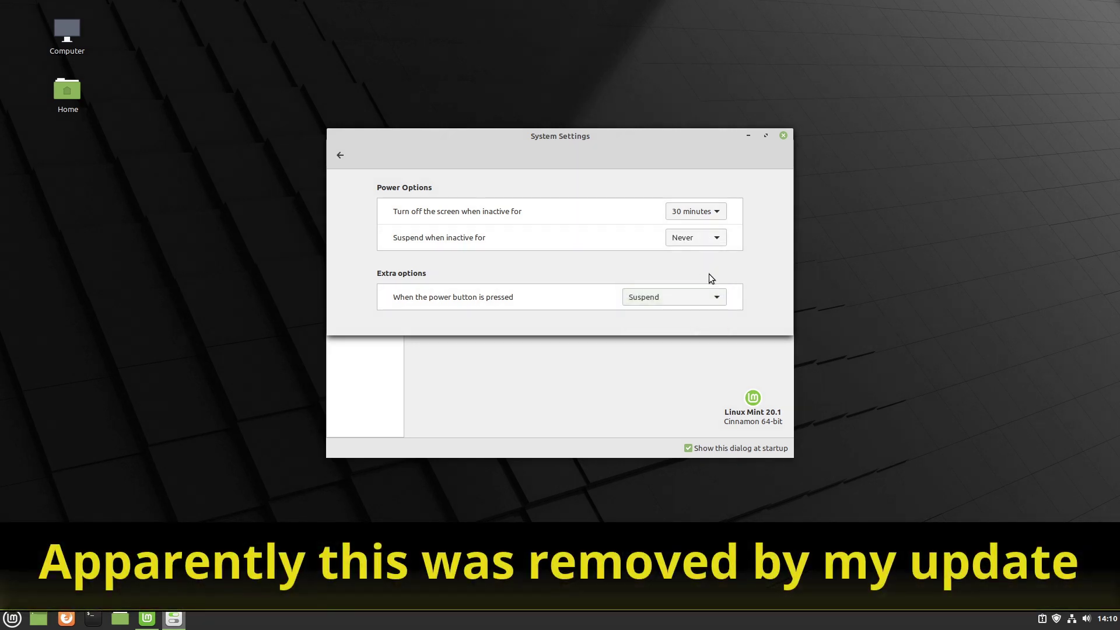
click(715, 298)
click(683, 285)
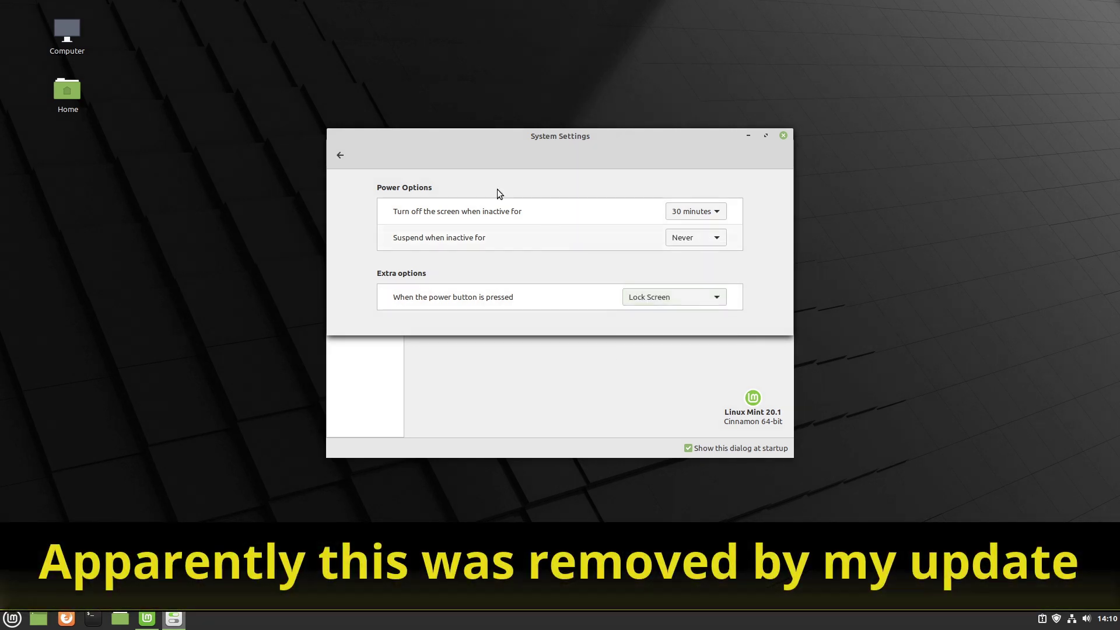
click(333, 154)
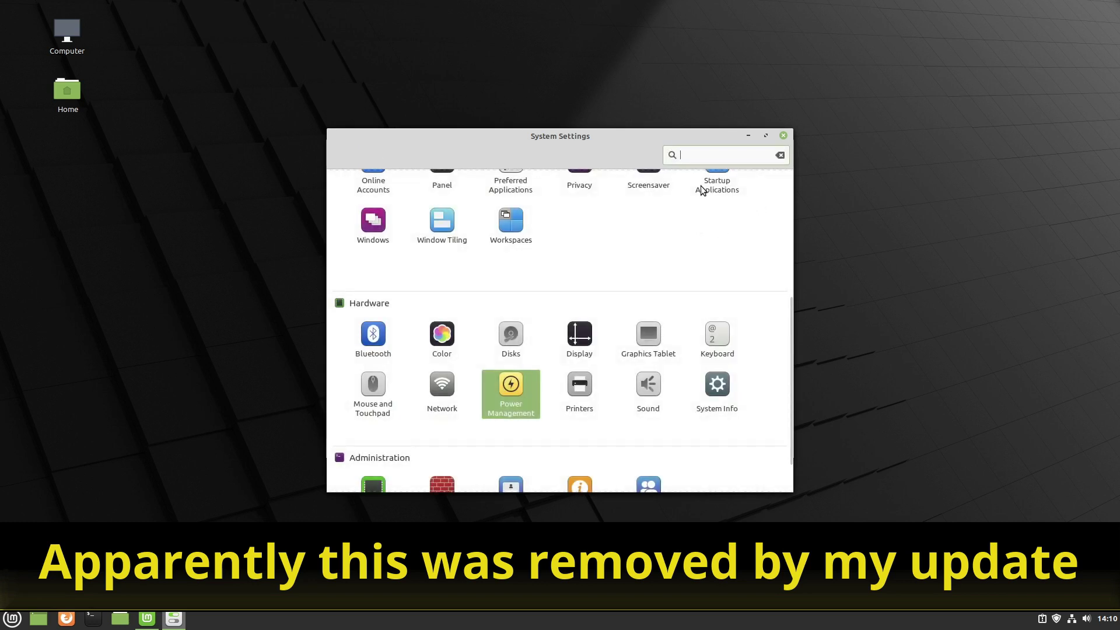
- Search settings for 'pow' and reopen Power Management in a taller window
text(poe)
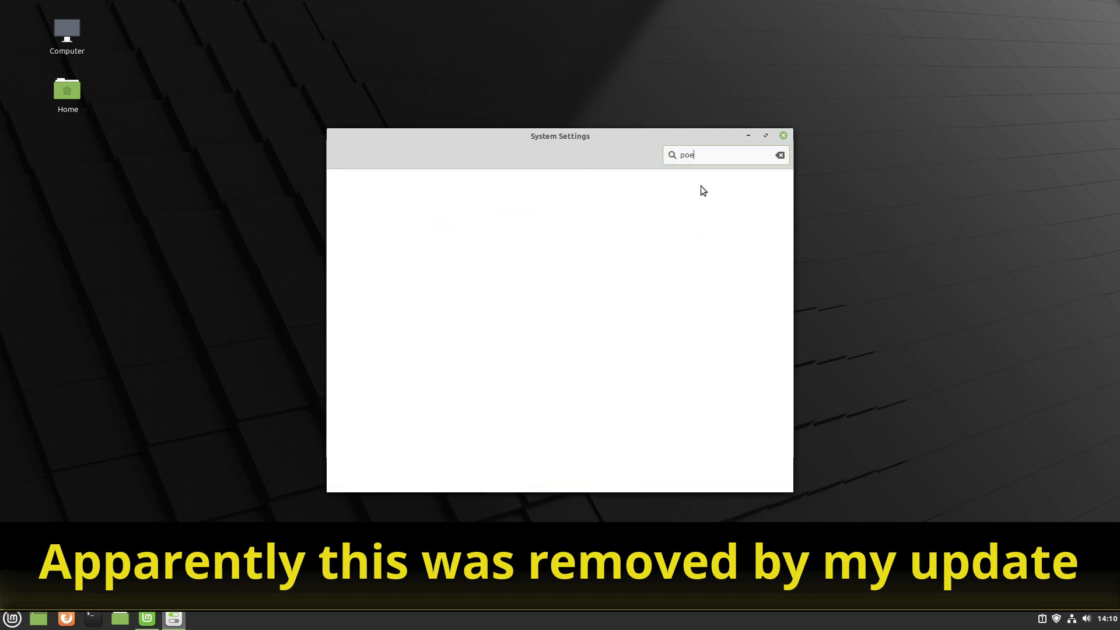
key(BackSpace)
text(wer)
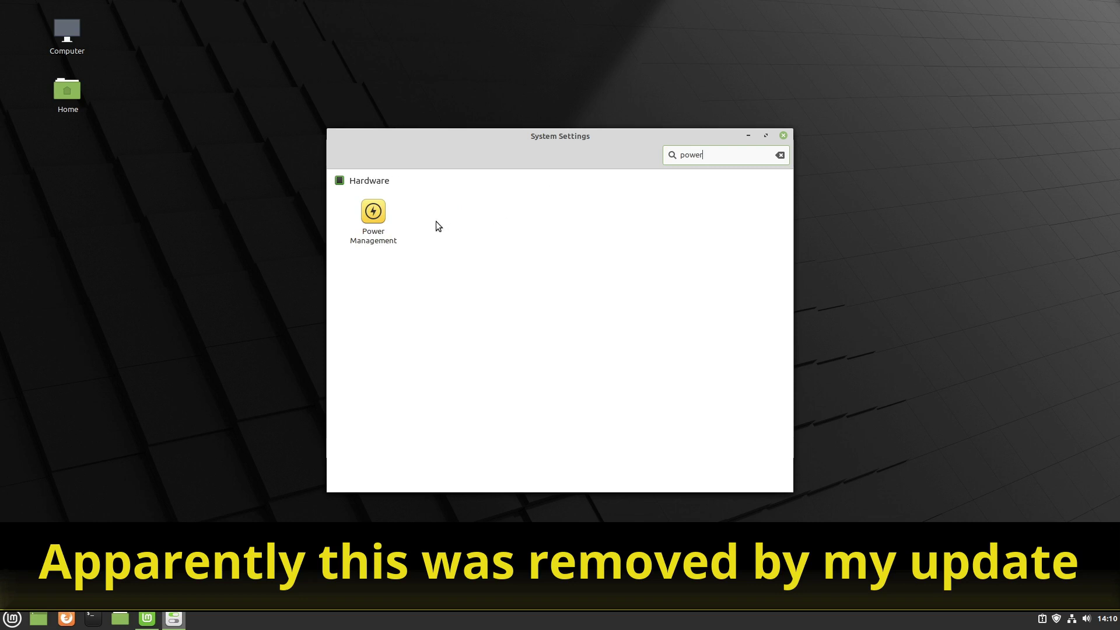
click(373, 216)
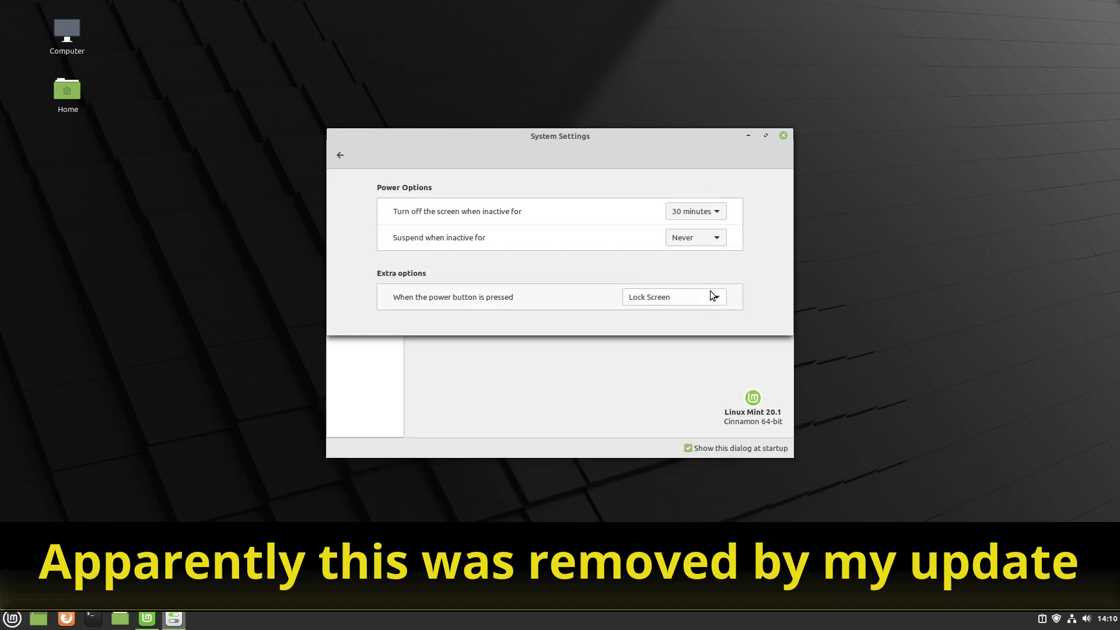
drag(749, 336, 756, 434)
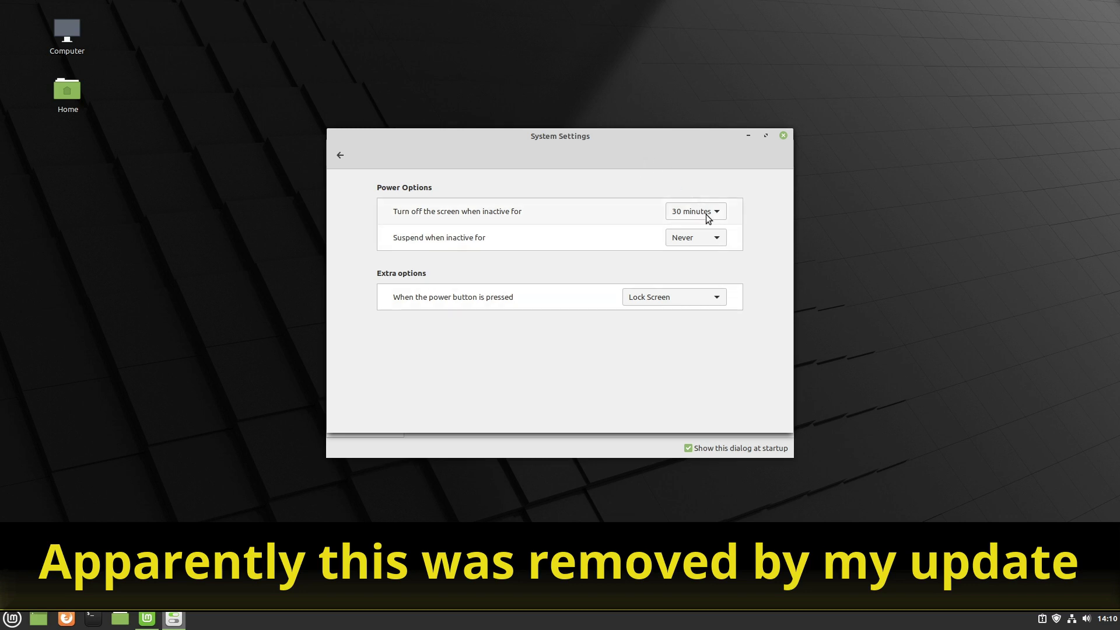
- Keep the power button on Lock Screen and set suspend-when-inactive to 5 minutes
click(718, 238)
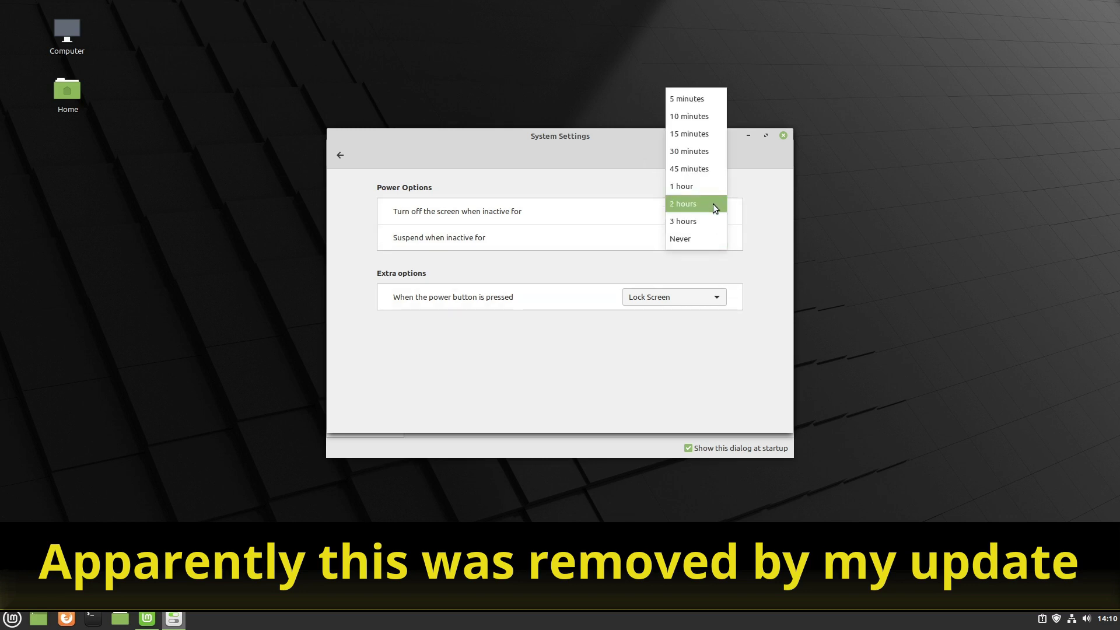
click(762, 225)
click(710, 303)
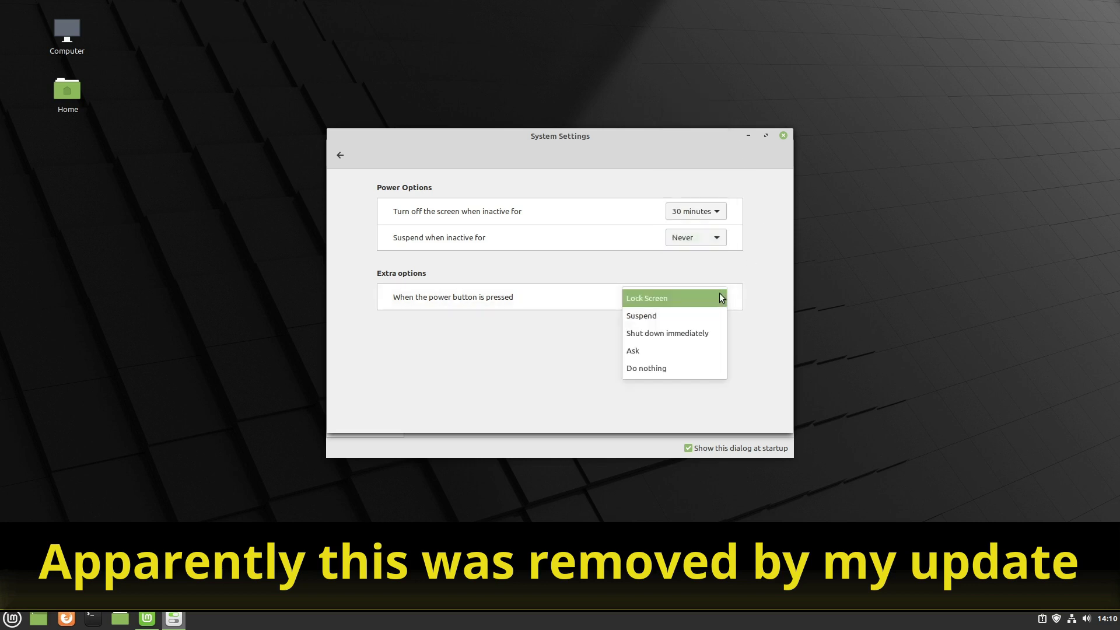
click(720, 297)
click(710, 301)
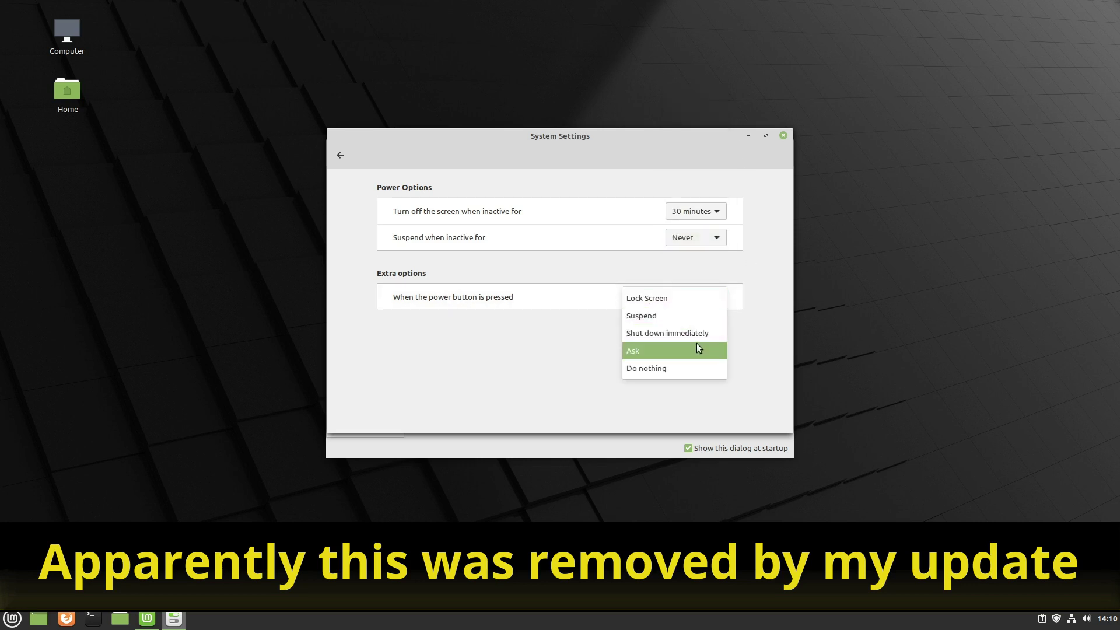
click(702, 294)
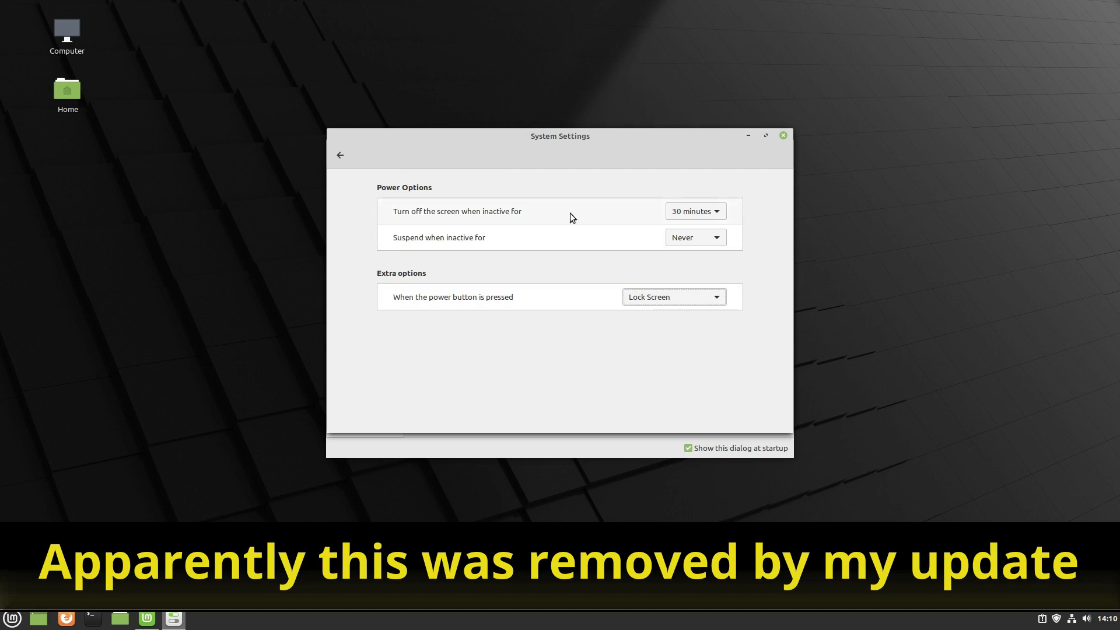
click(713, 241)
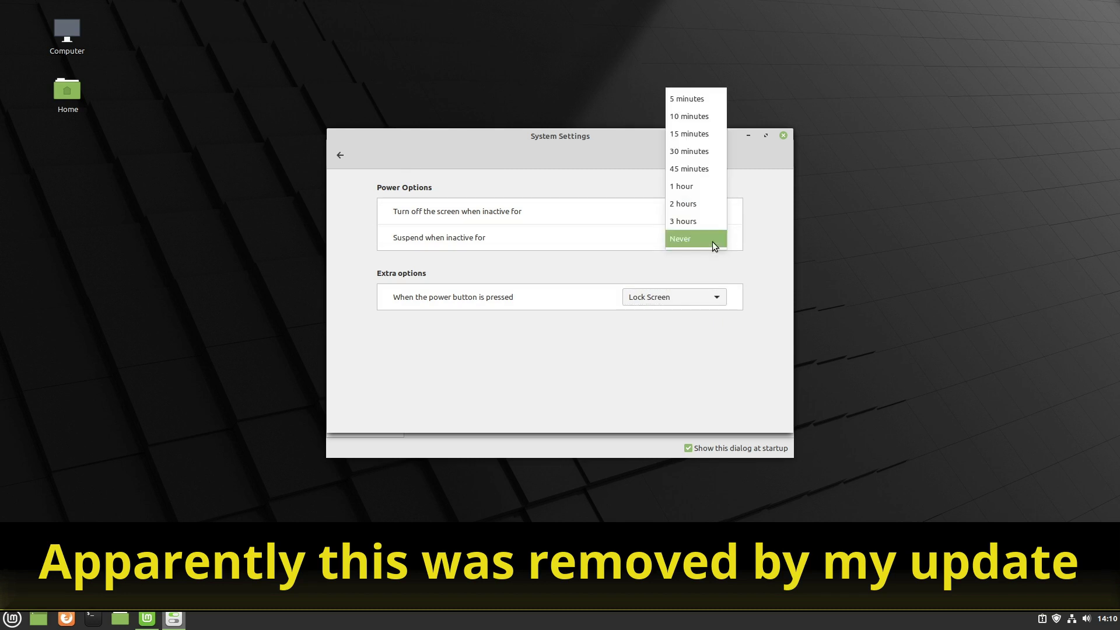
click(692, 132)
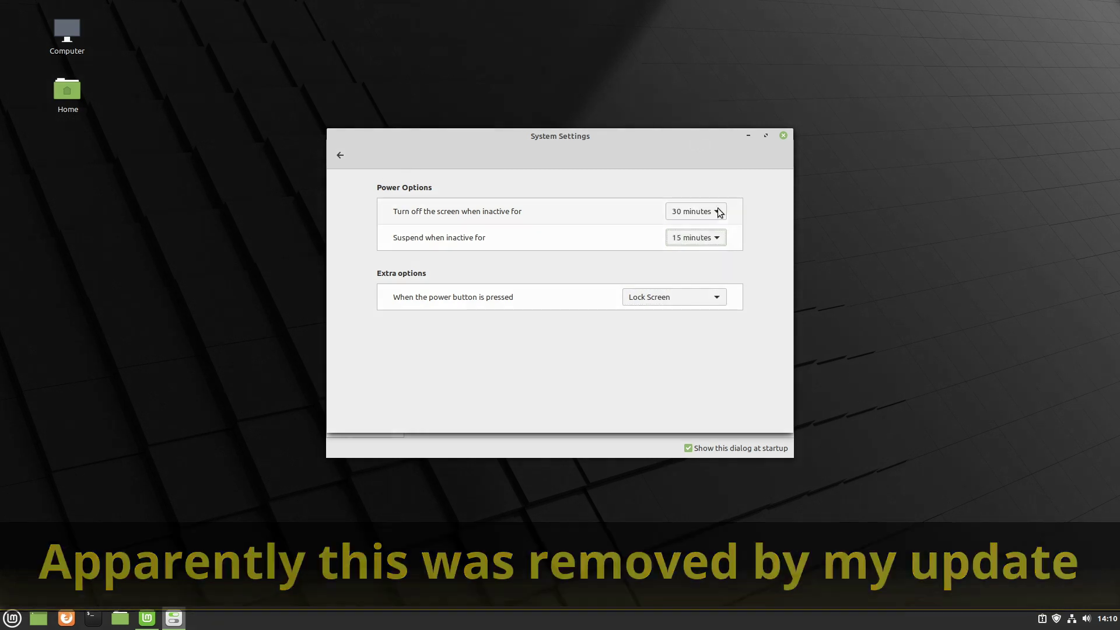
click(713, 239)
click(700, 205)
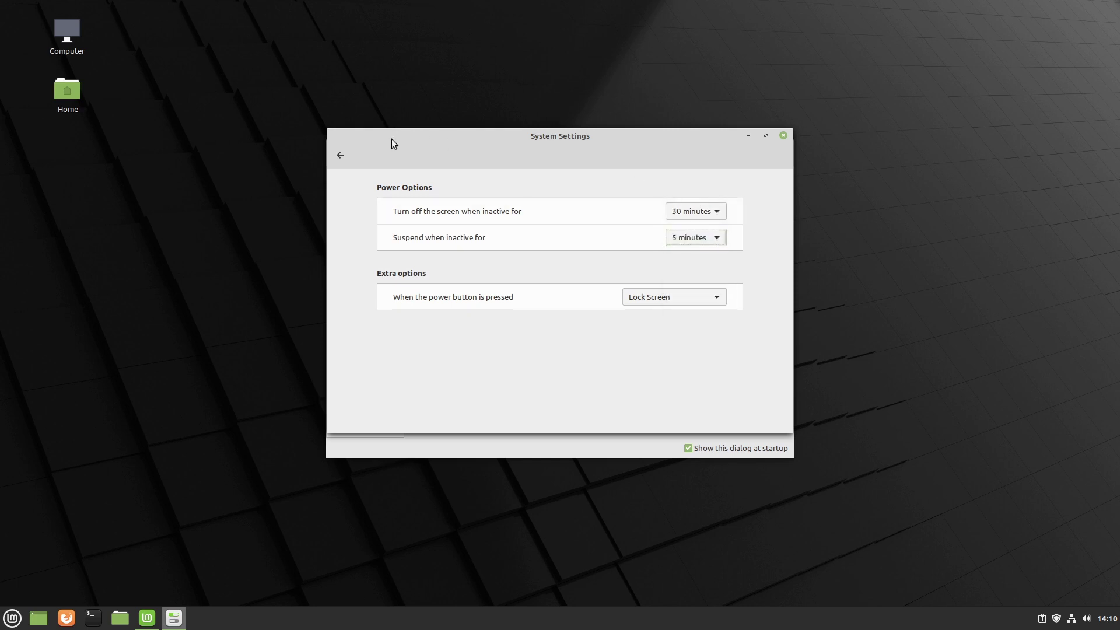
click(337, 158)
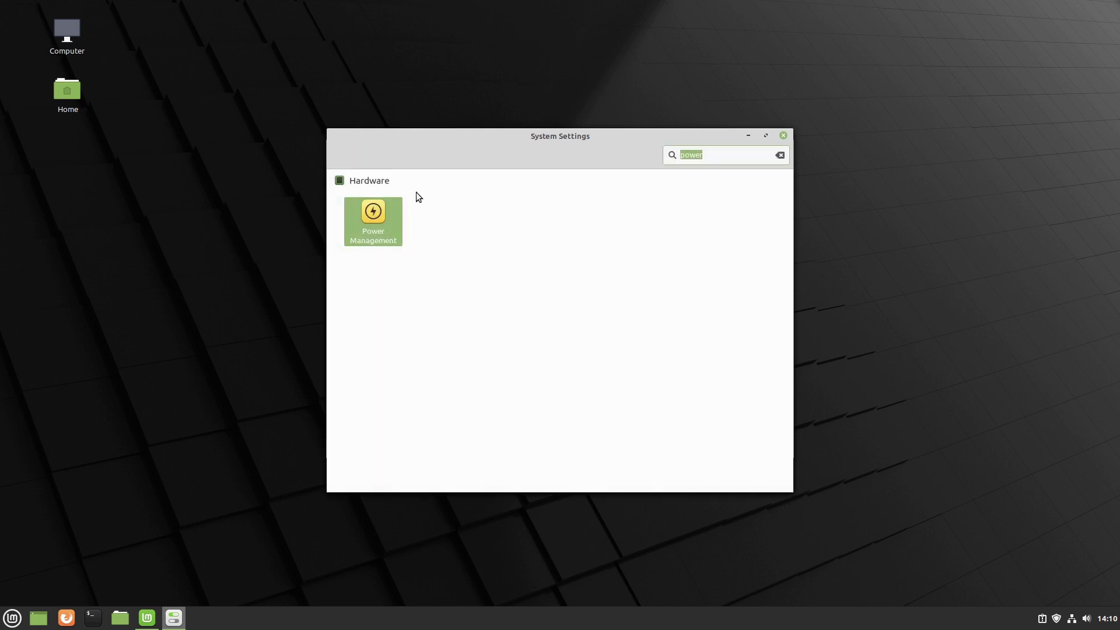
- Clear the search, open System Info via 'sys' showing kernel 5.4.0-58, then close it
key(BackSpace)
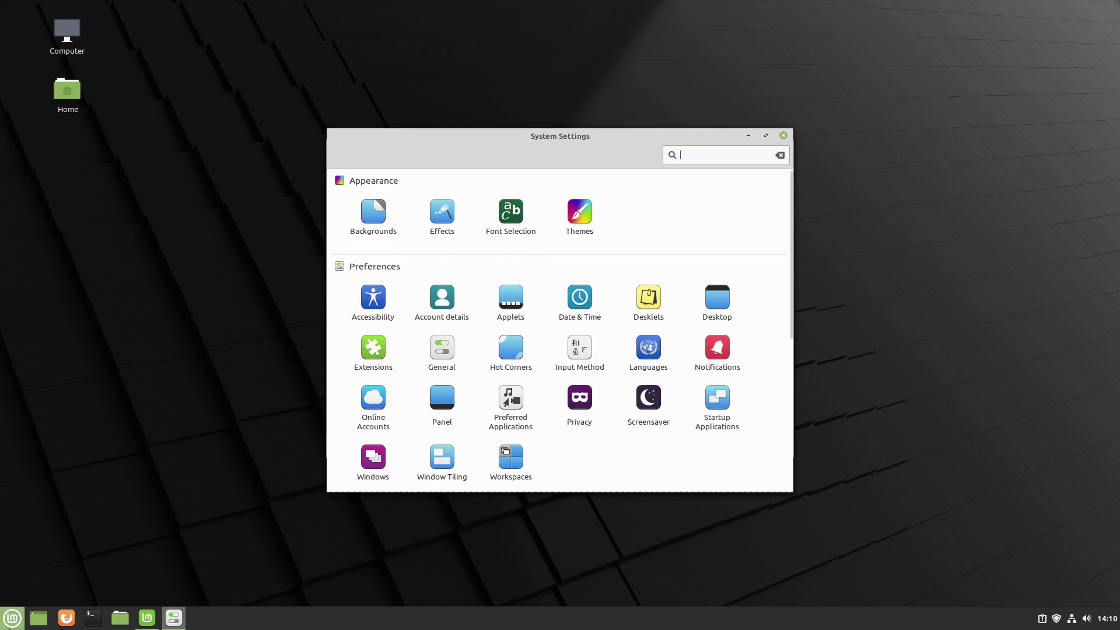
click(13, 618)
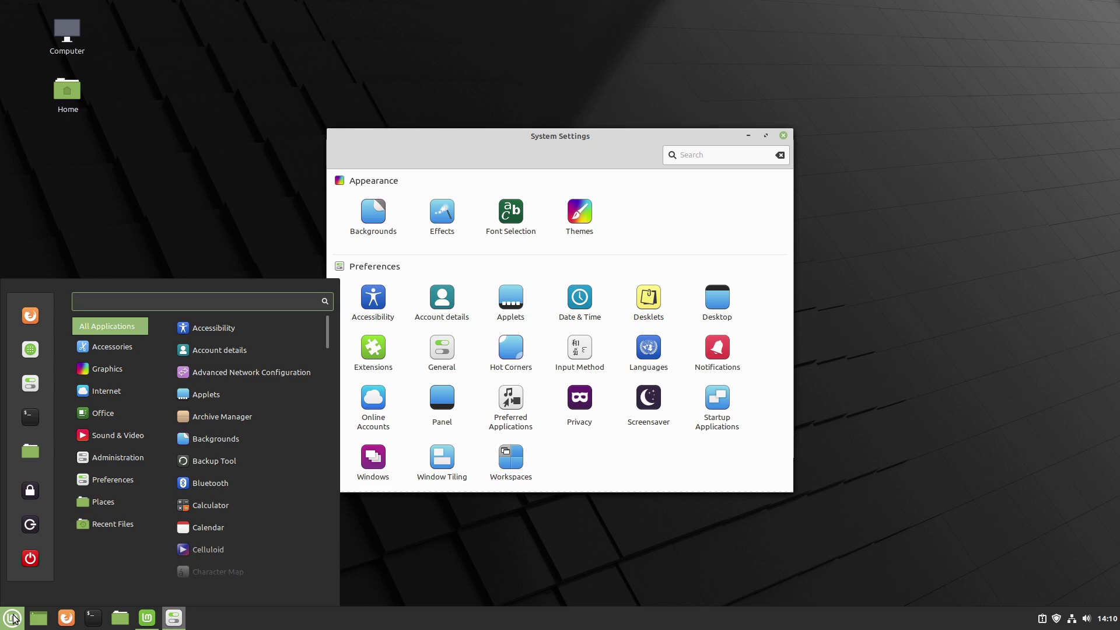
text(sys)
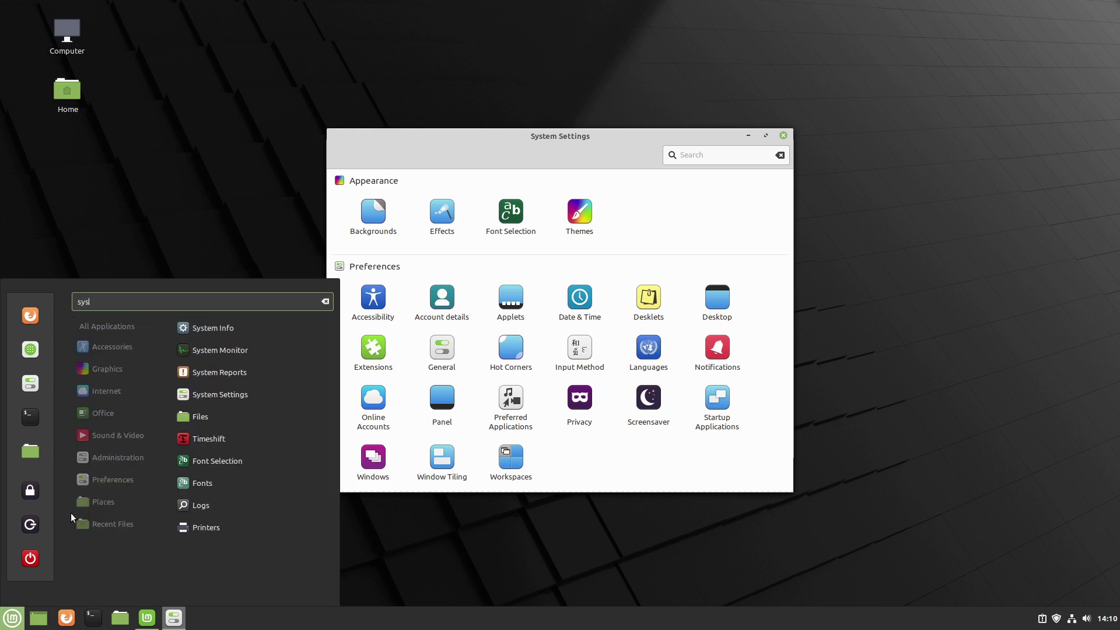
click(237, 328)
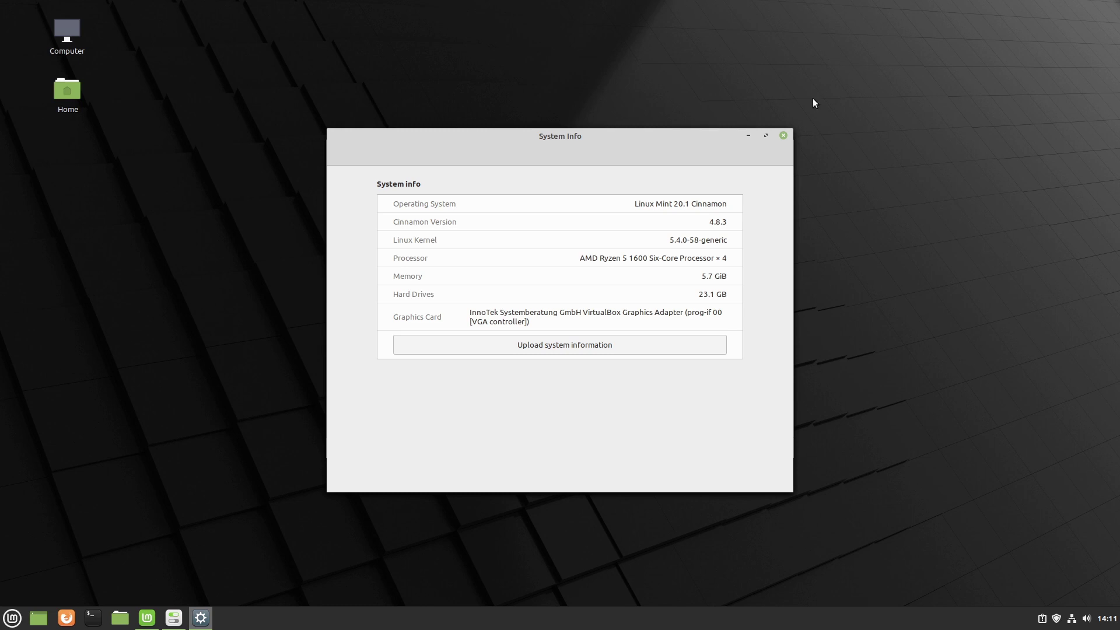
click(784, 136)
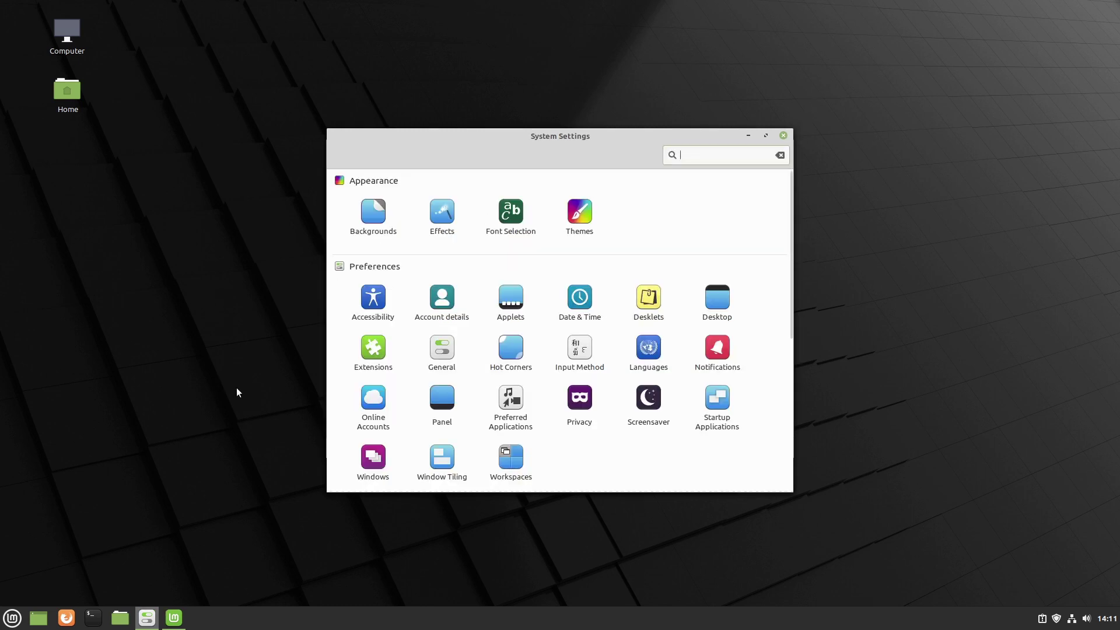
scroll(617, 363, down, 5)
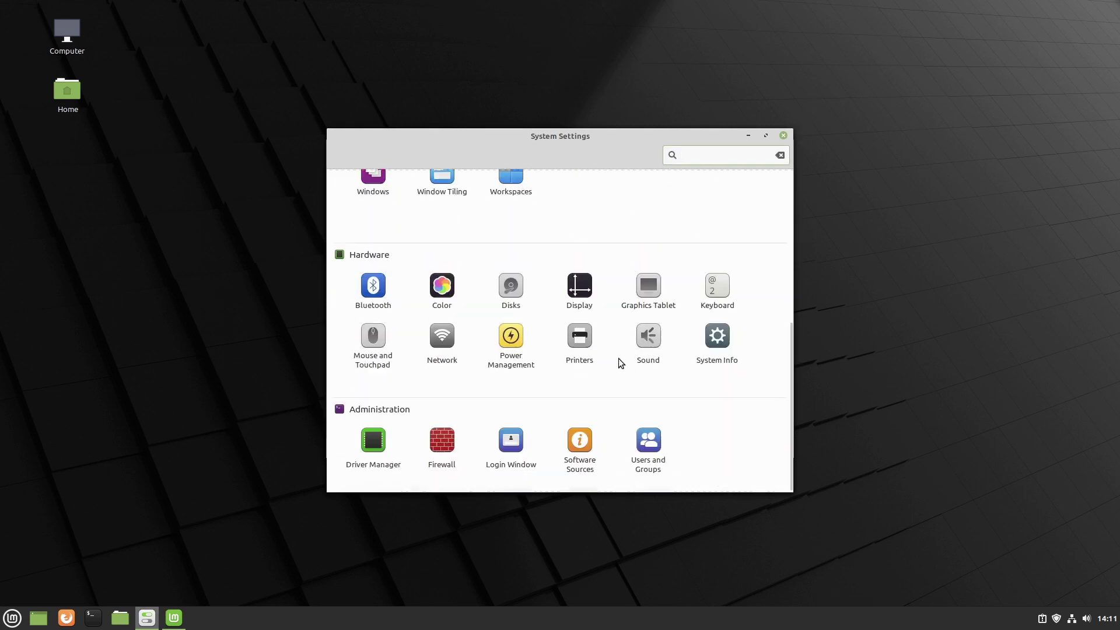
click(507, 352)
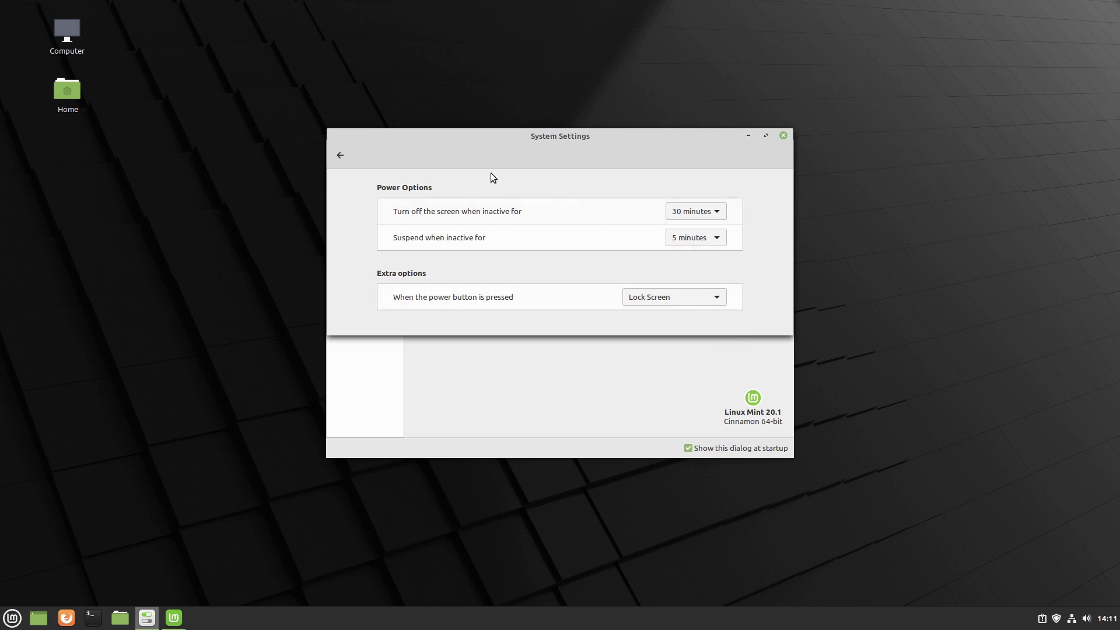
click(341, 156)
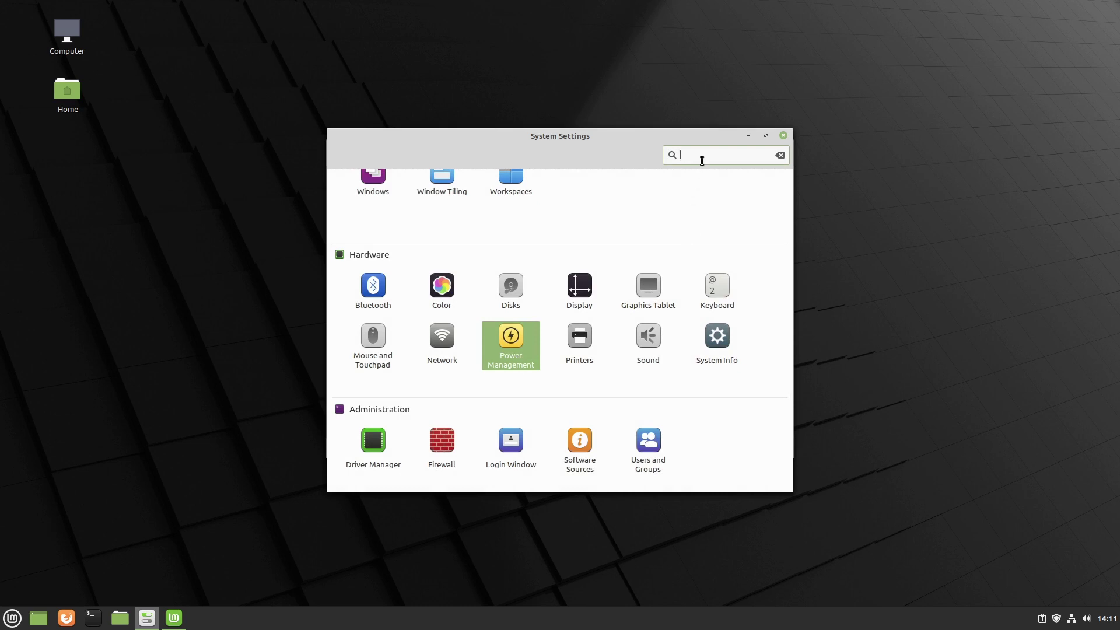
text(power)
key(BackSpace)
key(BackSpace)
key(BackSpace)
key(BackSpace)
key(BackSpace)
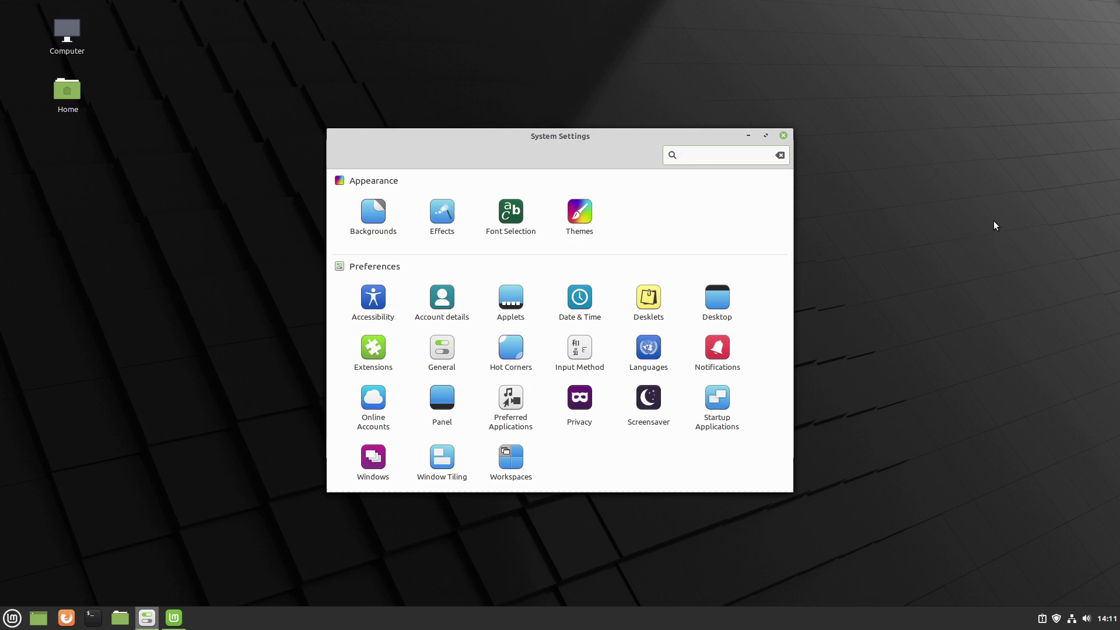
- Close System Settings, favourite the Documents folder from Home, and view it under Favorites
click(783, 136)
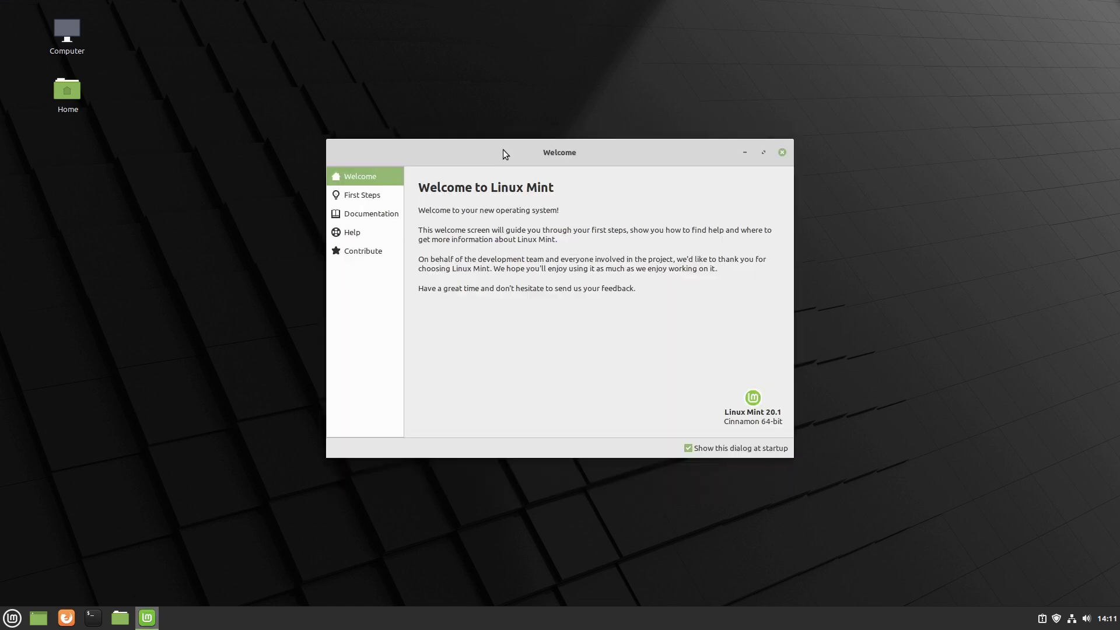
double_click(66, 91)
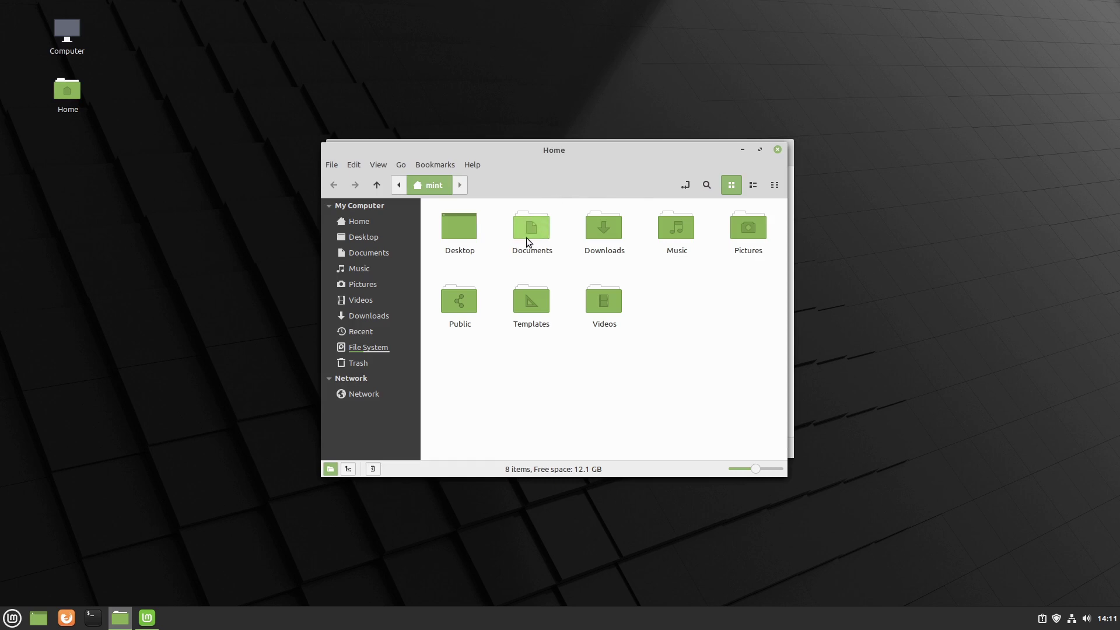
right_click(526, 237)
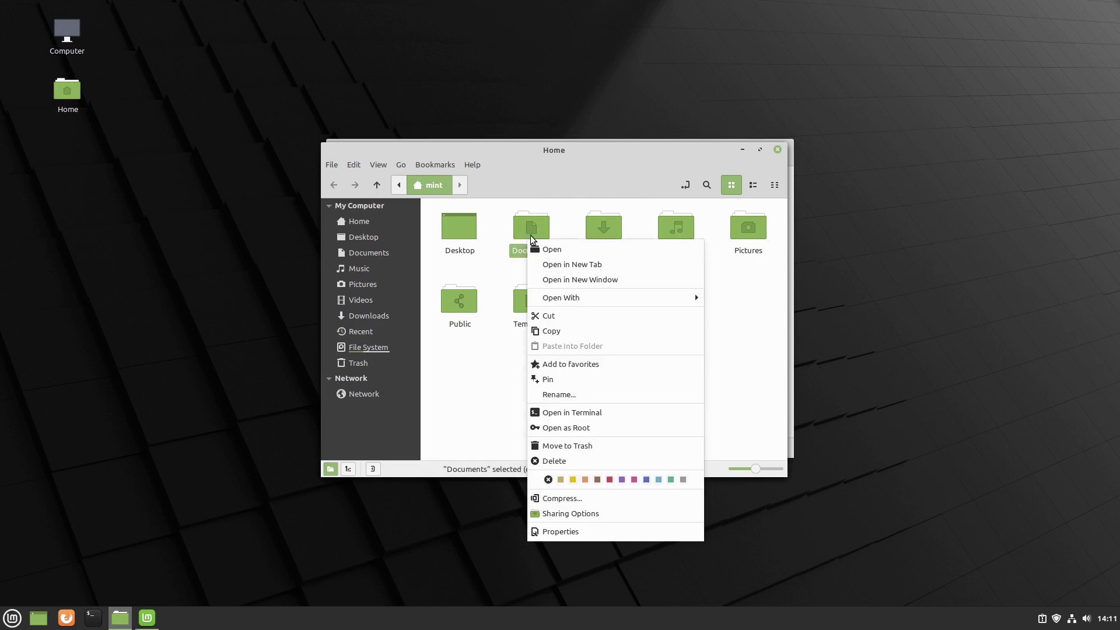
click(581, 362)
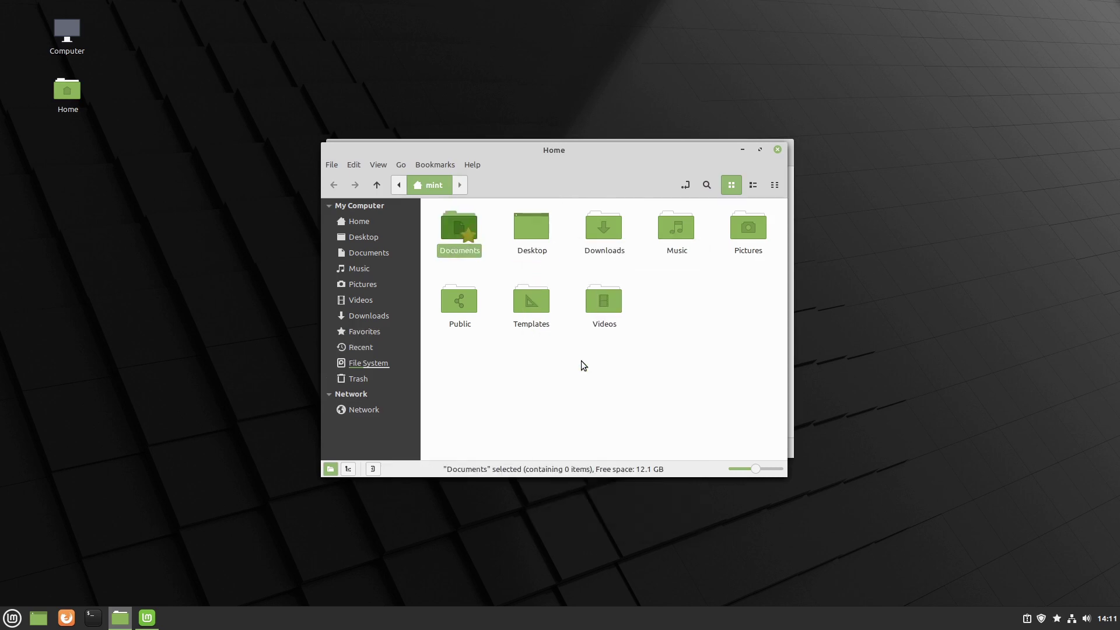
click(376, 332)
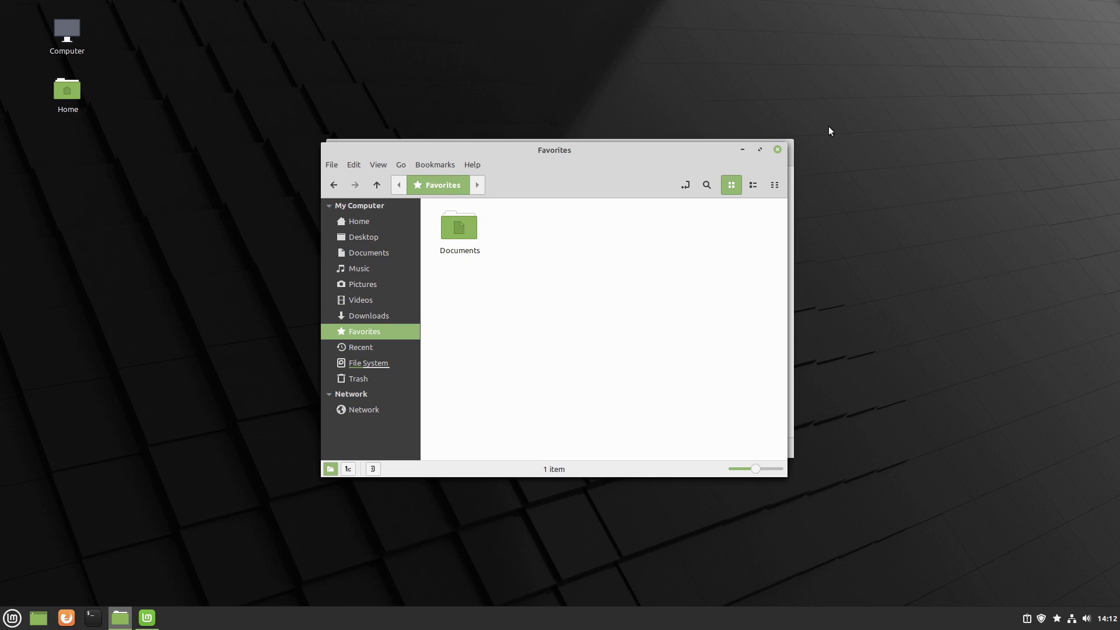
click(777, 150)
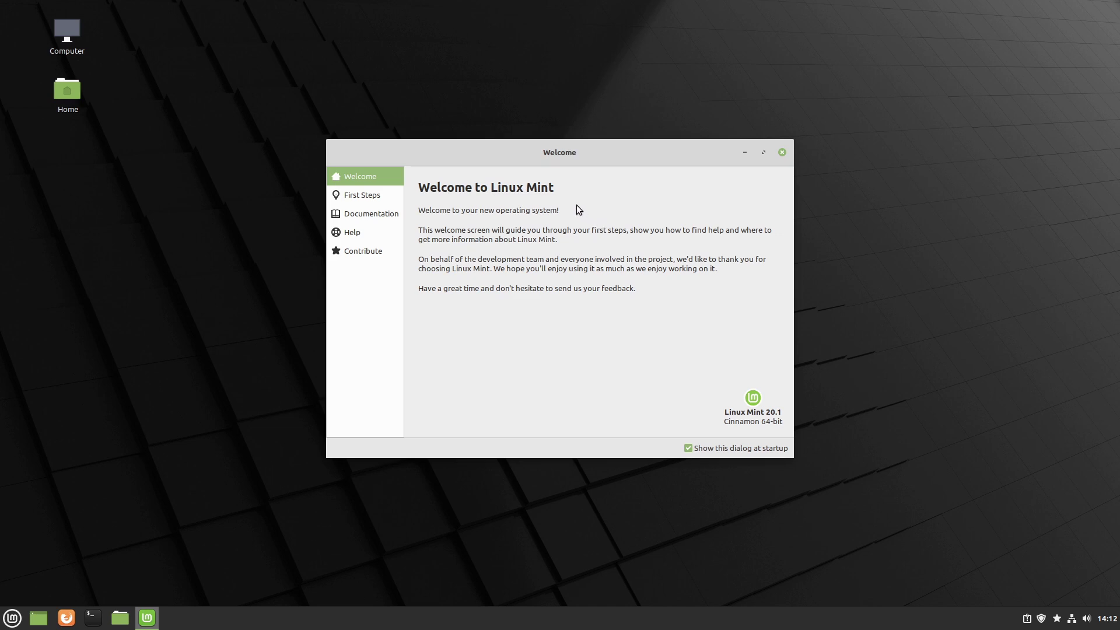
- Read the Welcome screen's First Steps list down to Firewall, then close the Welcome window
click(371, 194)
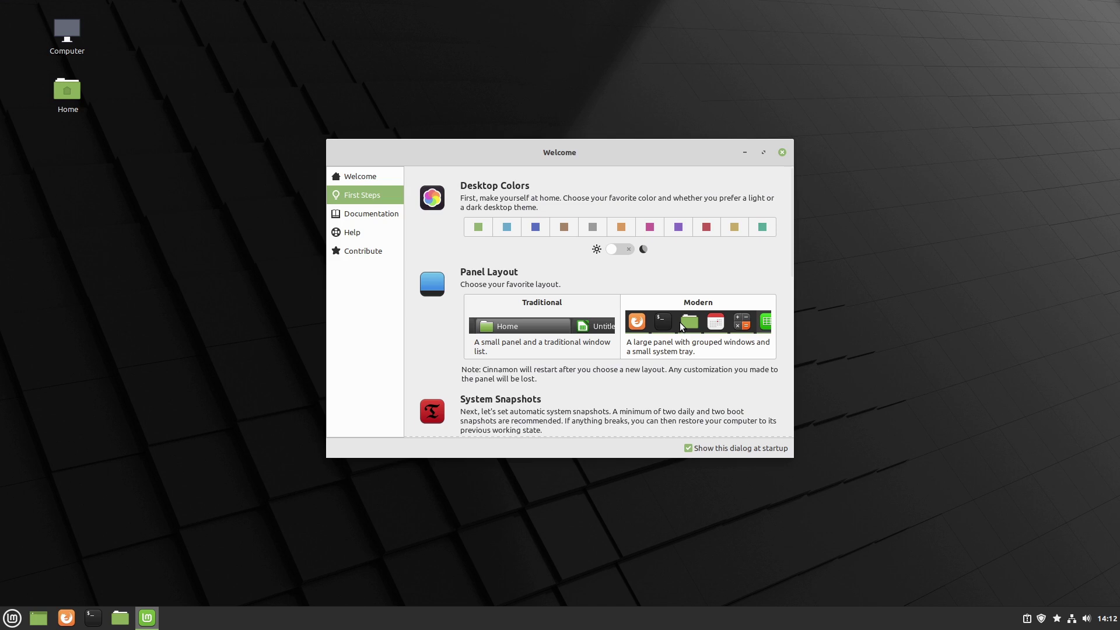
scroll(681, 326, down, 3)
scroll(682, 325, up, 1)
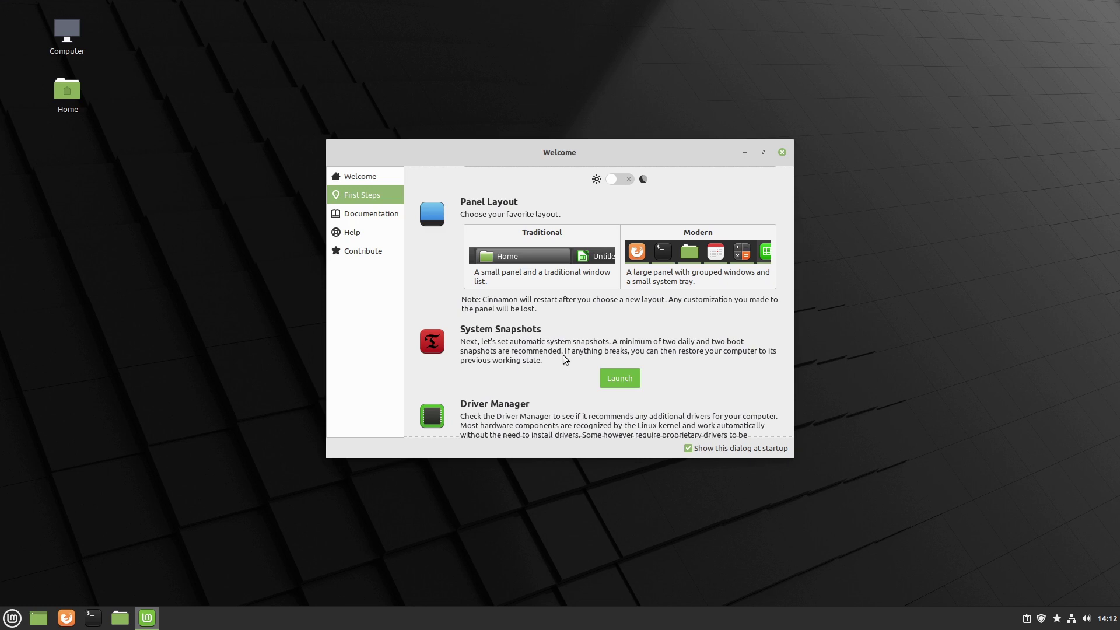
scroll(632, 293, down, 1)
scroll(632, 293, down, 2)
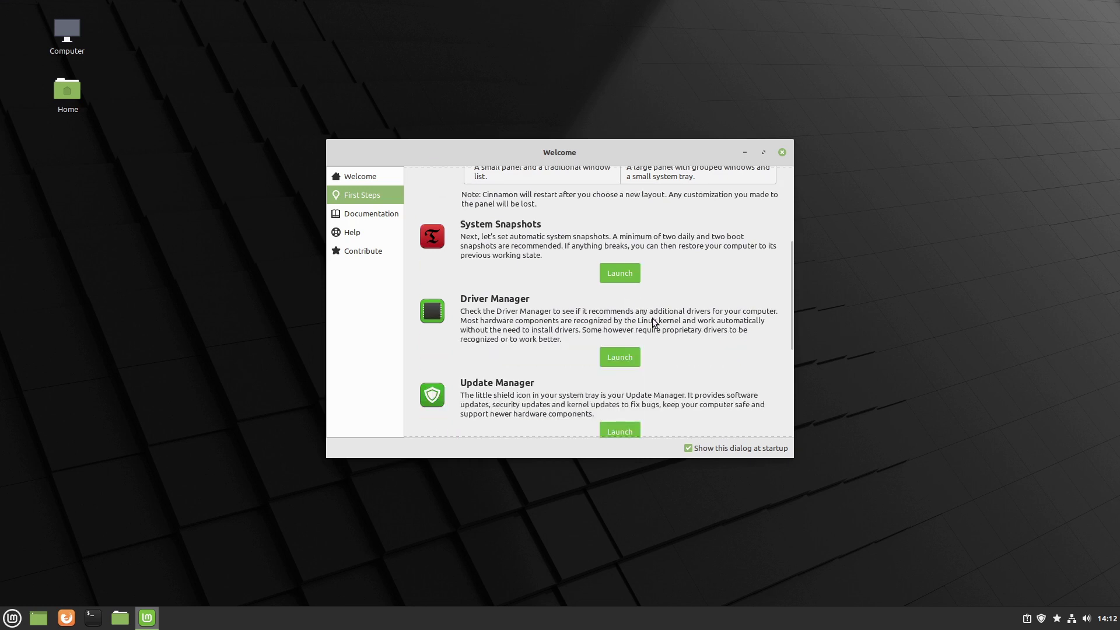
scroll(652, 318, down, 4)
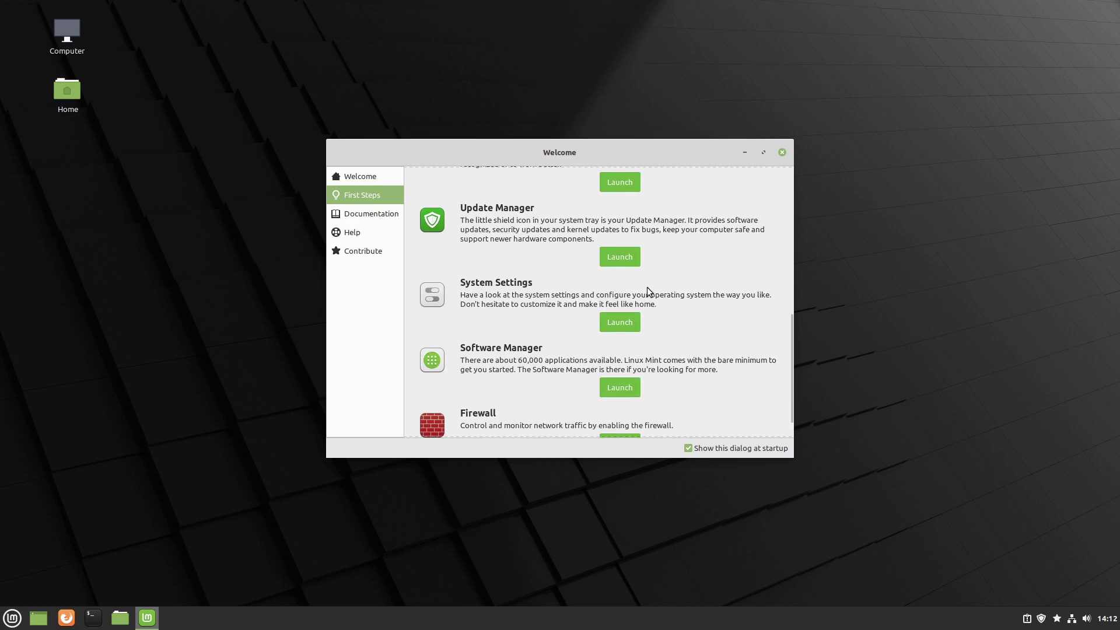
click(783, 153)
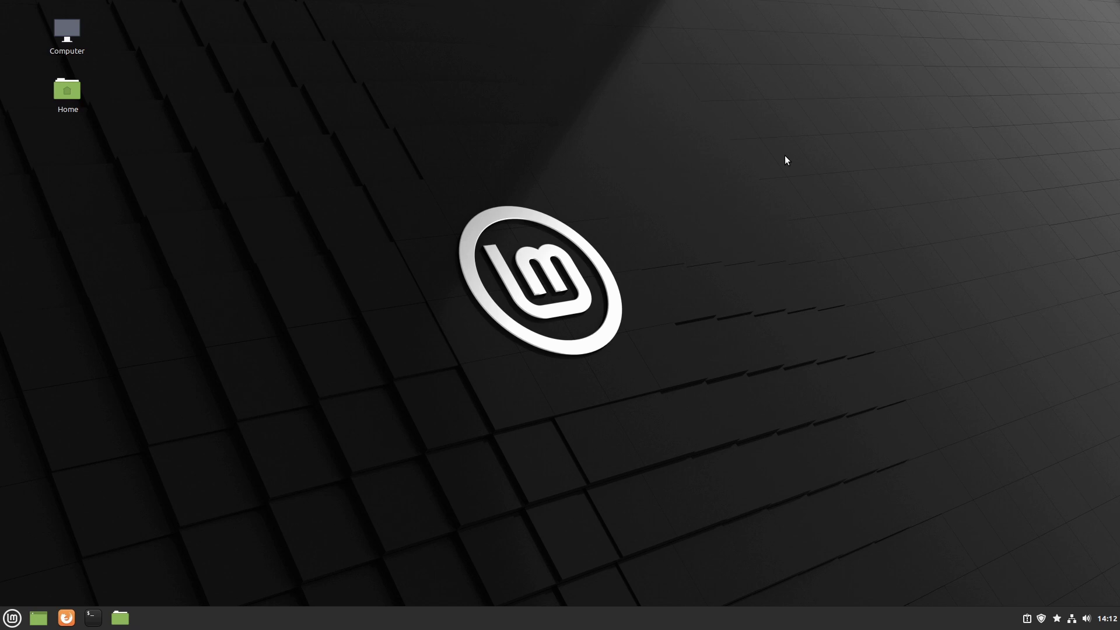
- Search Software Manager for 'chromium' and open the installed Chromium Web Browser's page
click(12, 618)
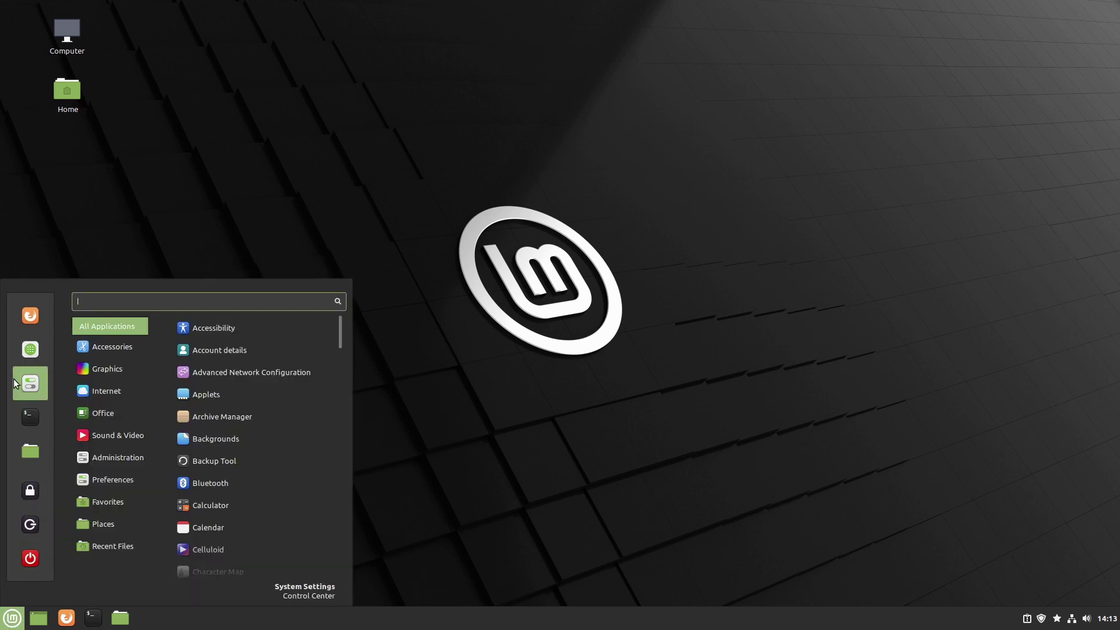
click(31, 350)
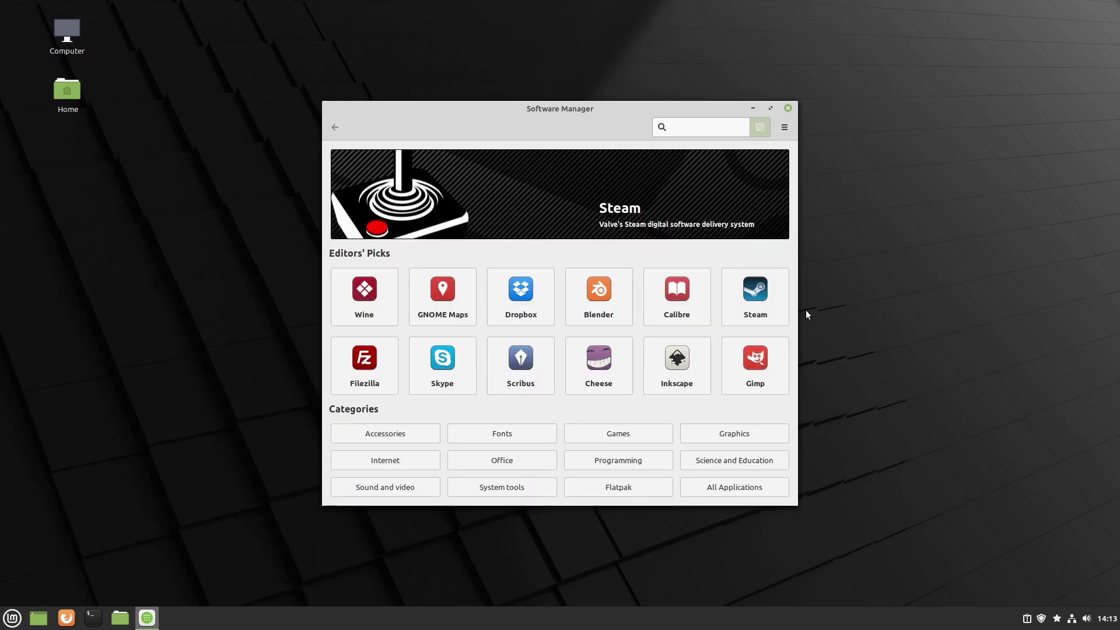
text(chromium)
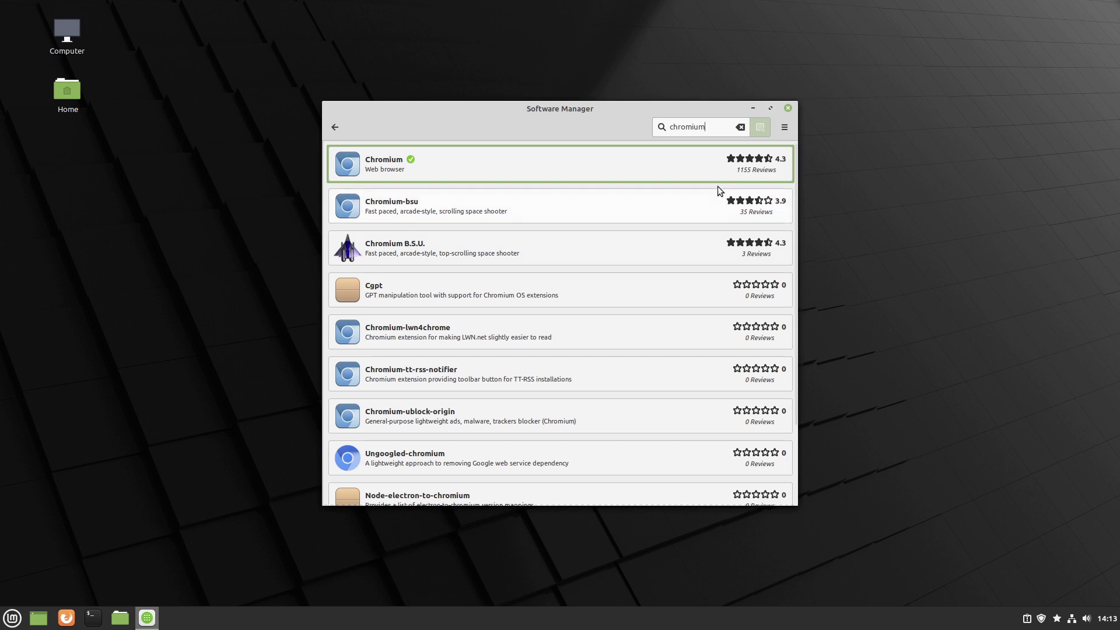
click(574, 169)
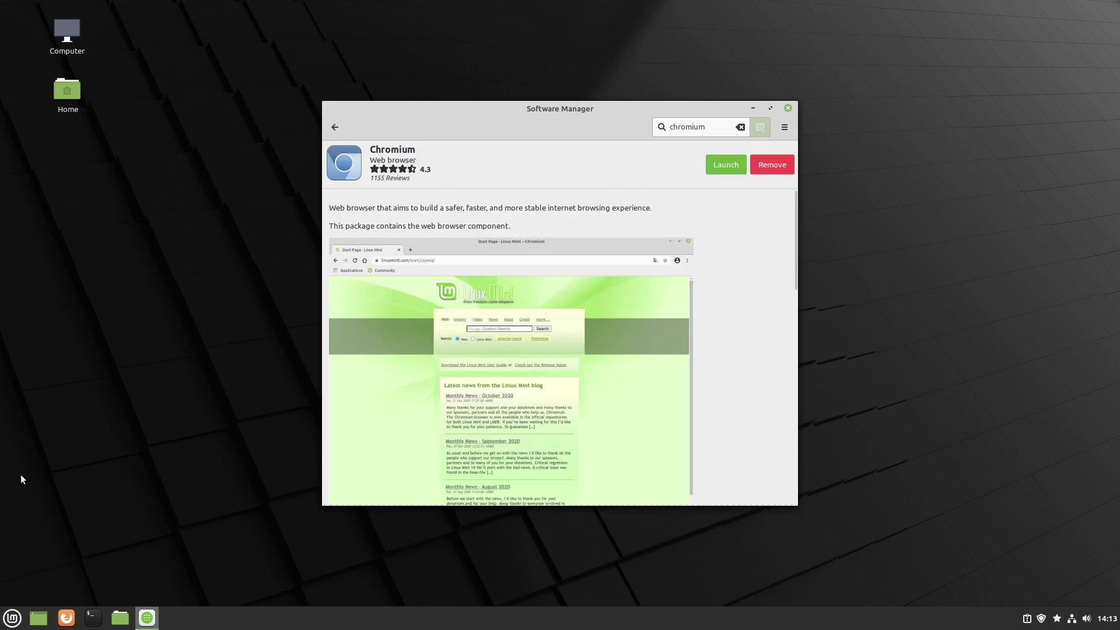
click(9, 621)
- Launch Chromium, check its About page showing version 87.0.4280.88, then close it
text(chr)
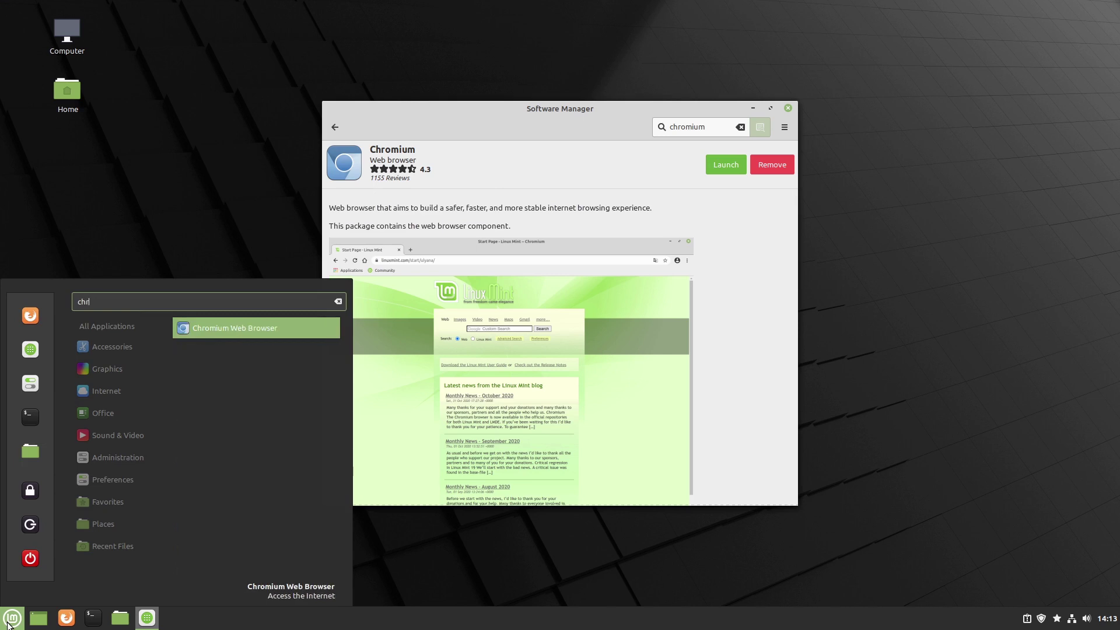
click(234, 320)
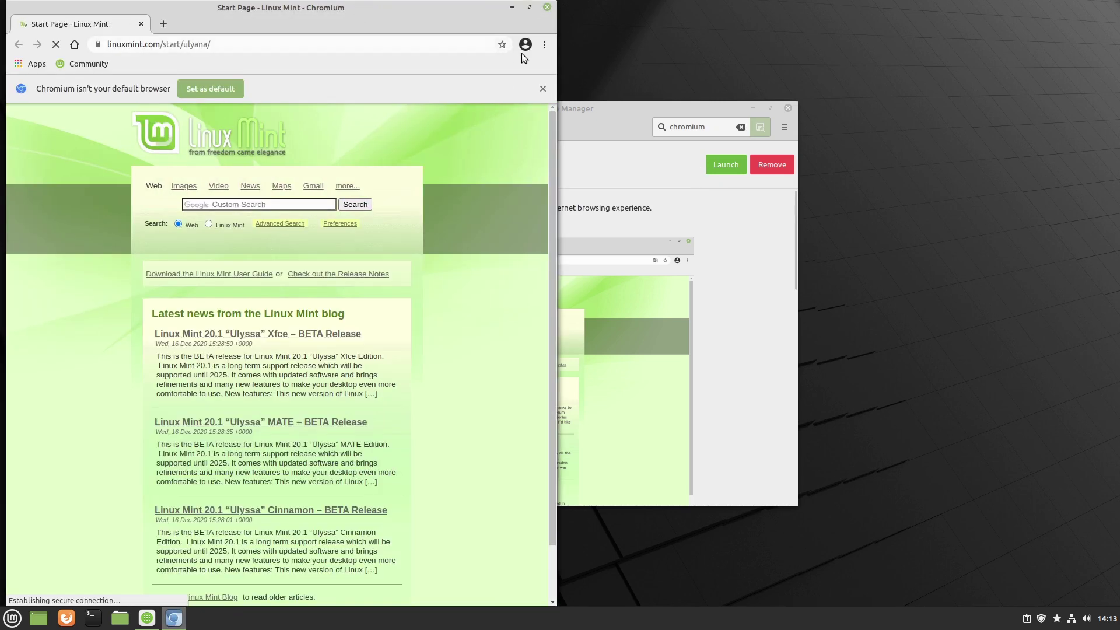
click(547, 47)
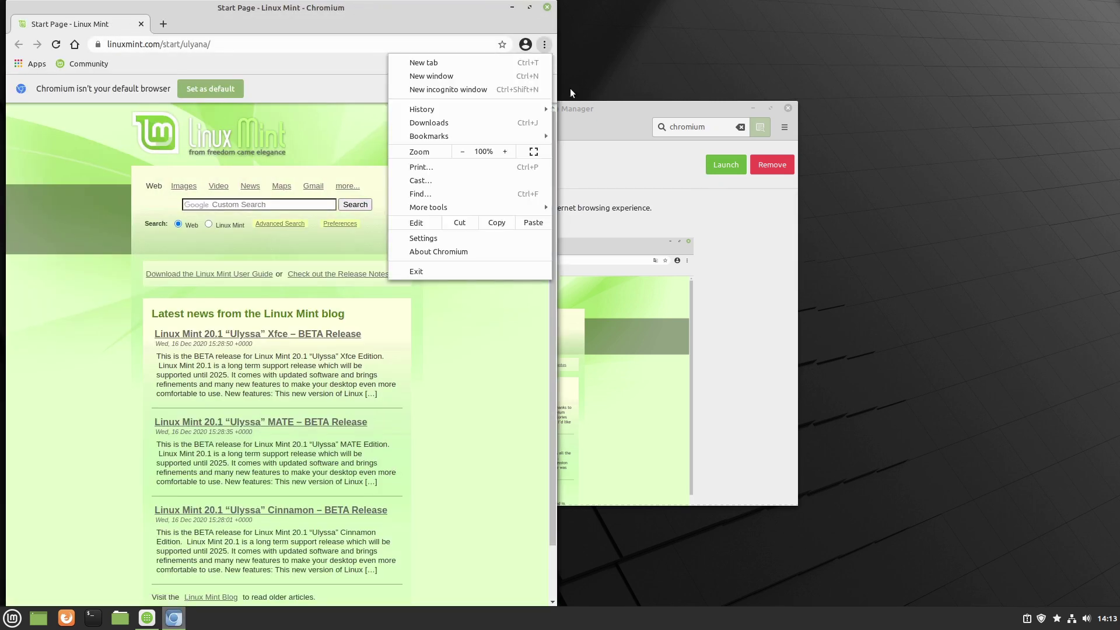
click(458, 252)
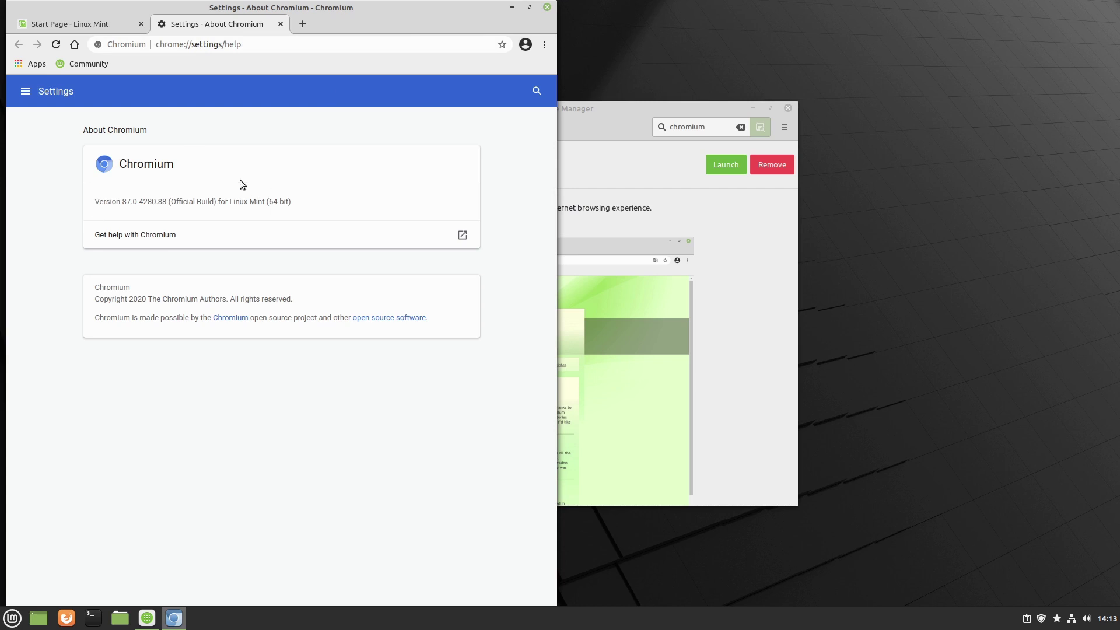
click(547, 7)
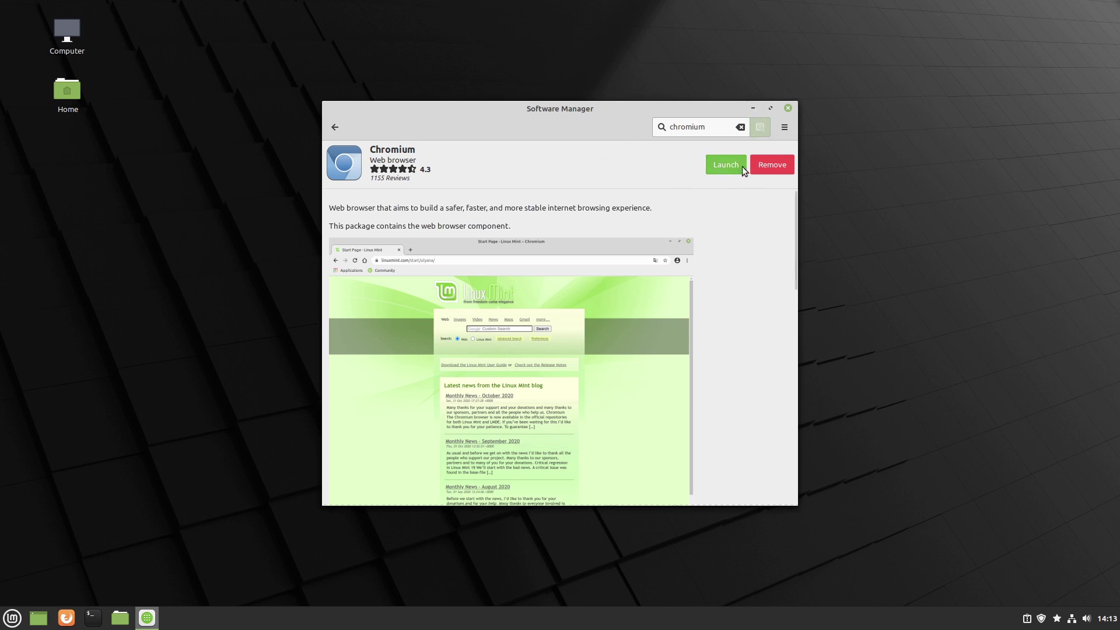
- Go back twice to the Software Manager home page, then close Software Manager
click(335, 126)
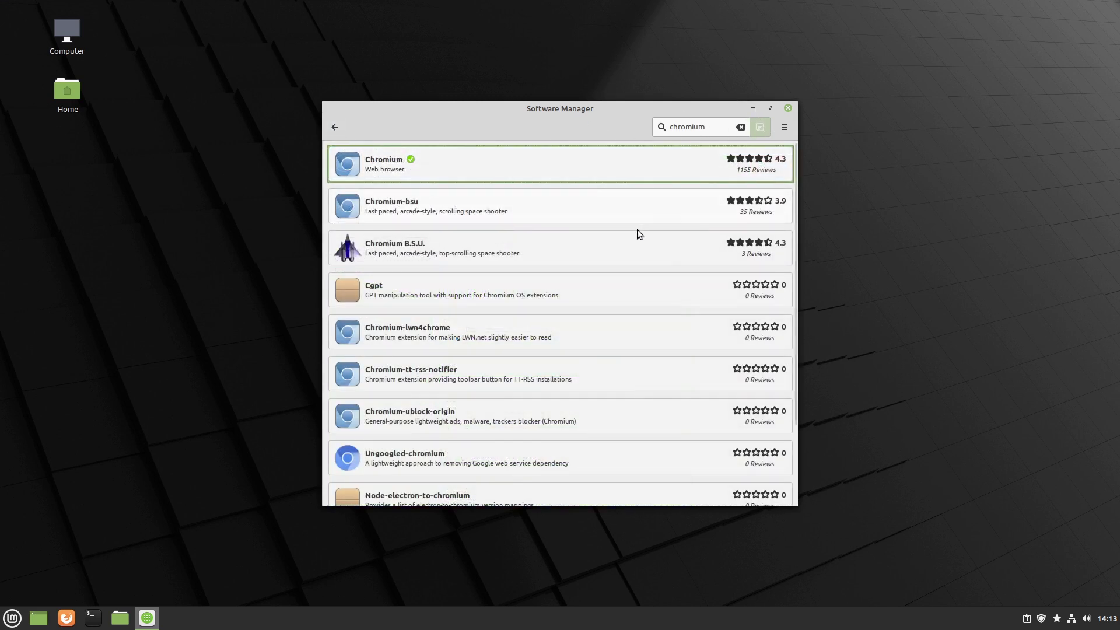
click(329, 135)
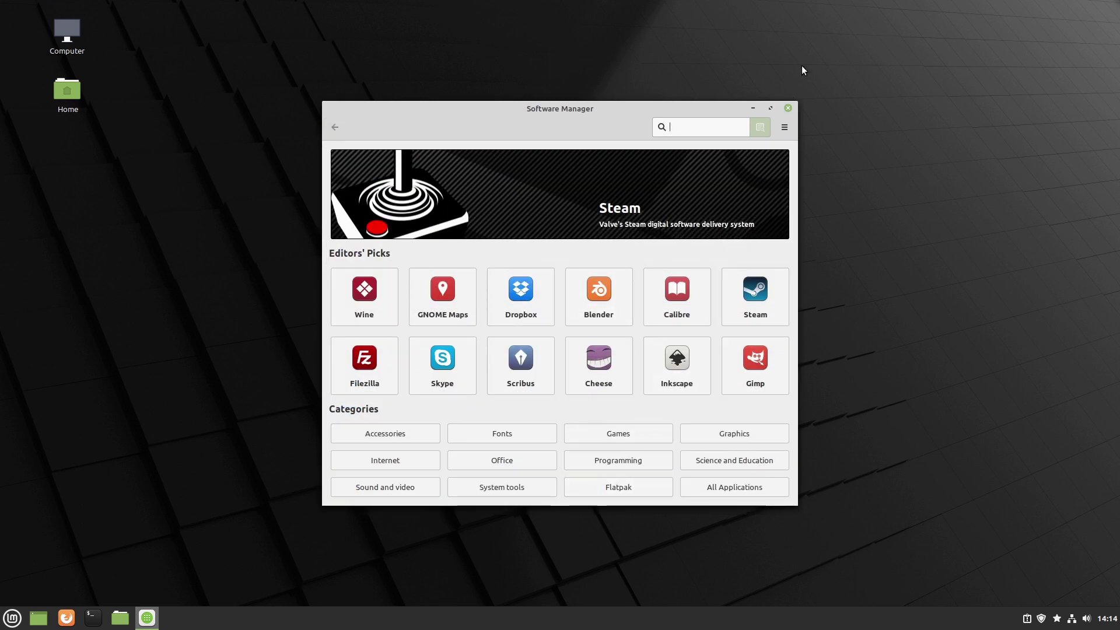
click(789, 108)
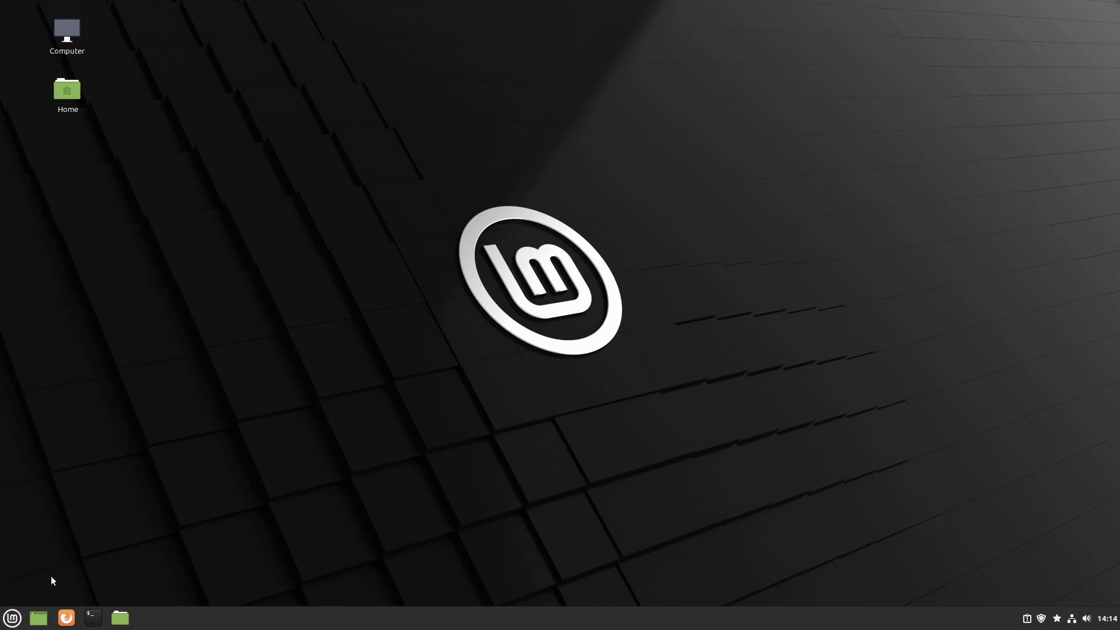
- Launch Web Apps by searching 'web' in the Mint menu
click(11, 618)
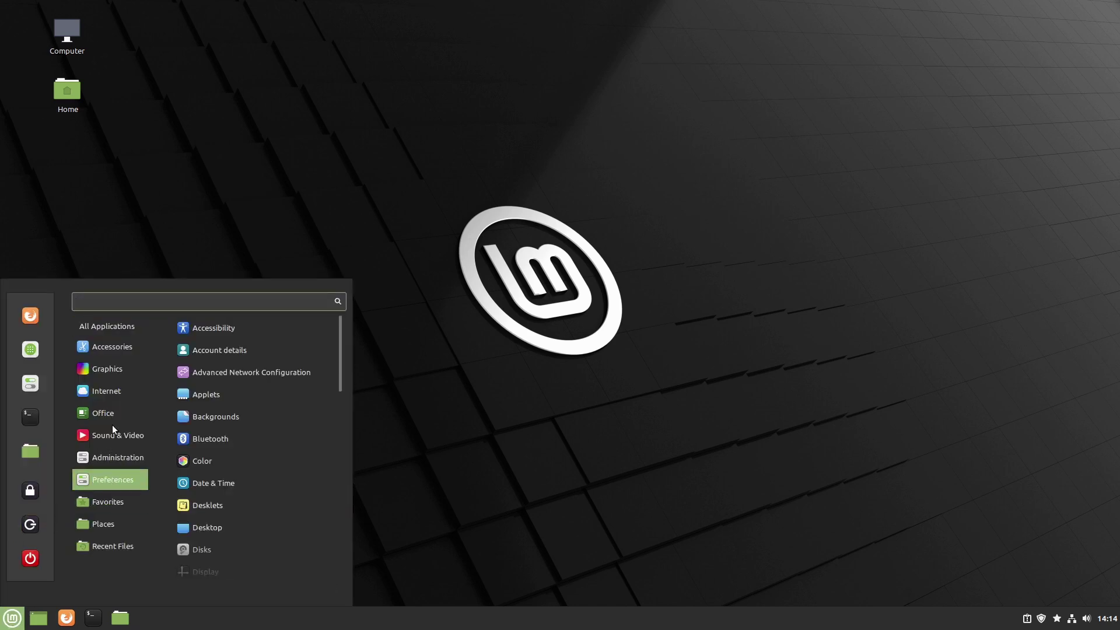
mouse_move(113, 413)
text(web)
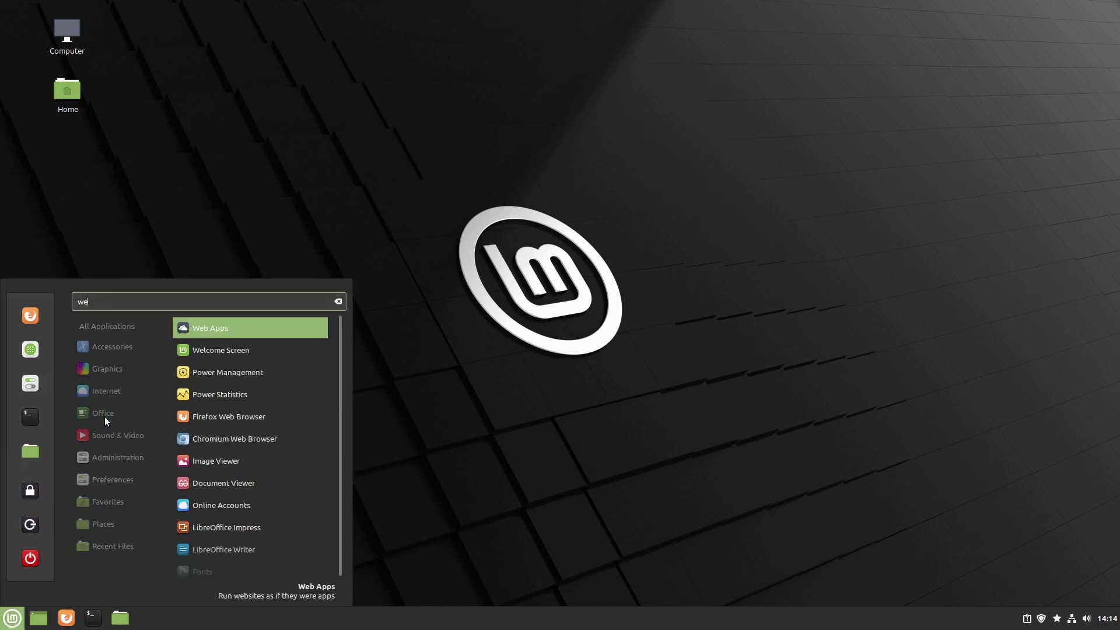
click(202, 328)
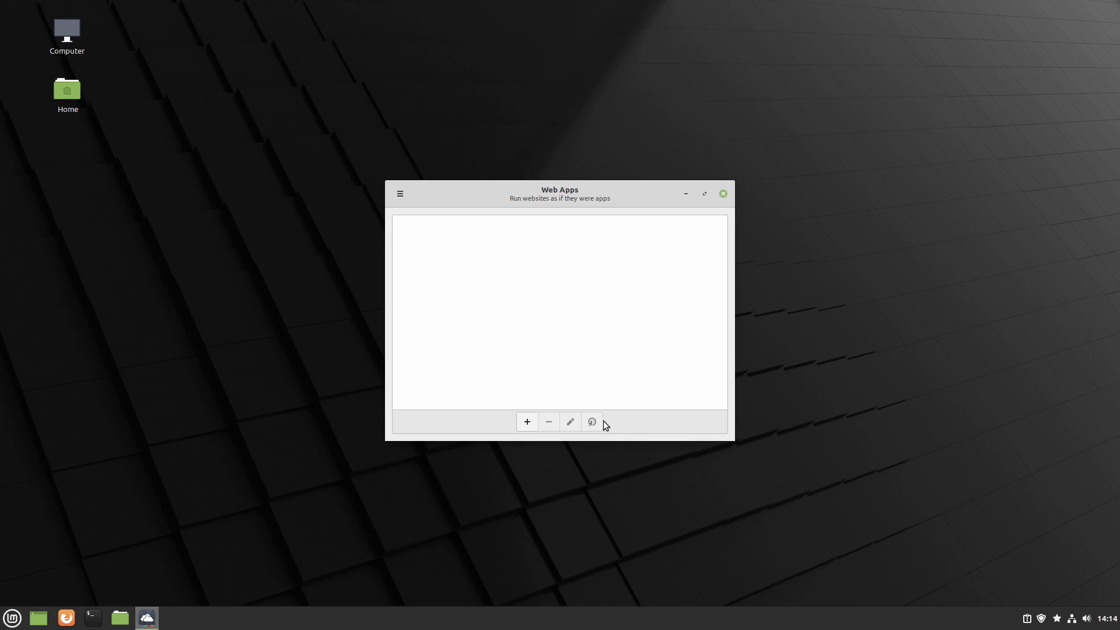
- Add a new web app named 'Switched to Linux' with its YouTube channel address
click(527, 423)
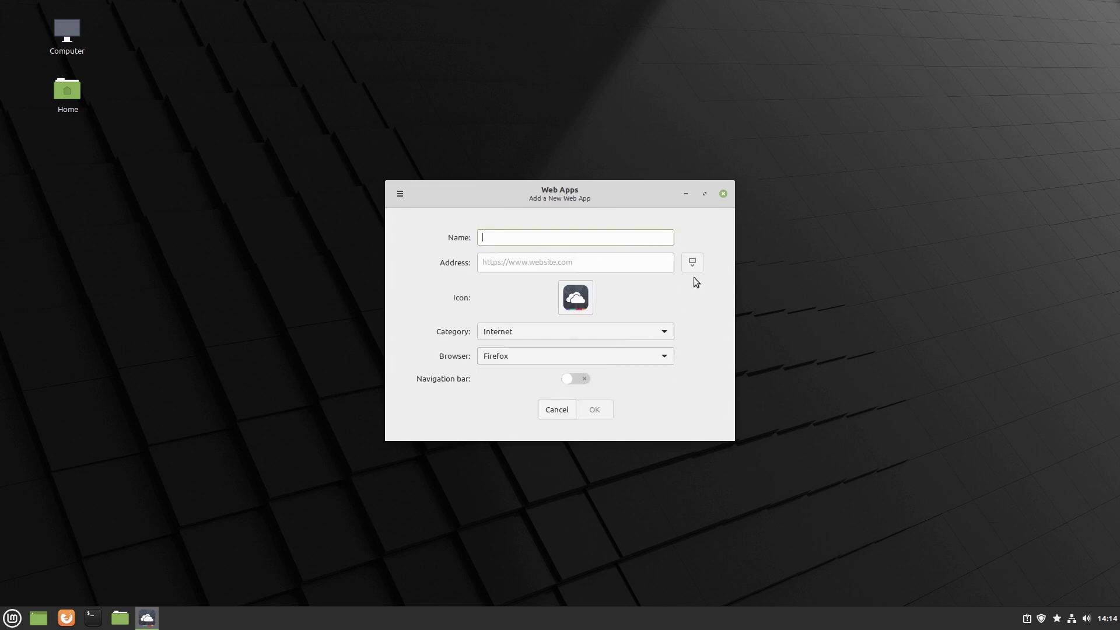
text(Switched to Linux)
key(Tab)
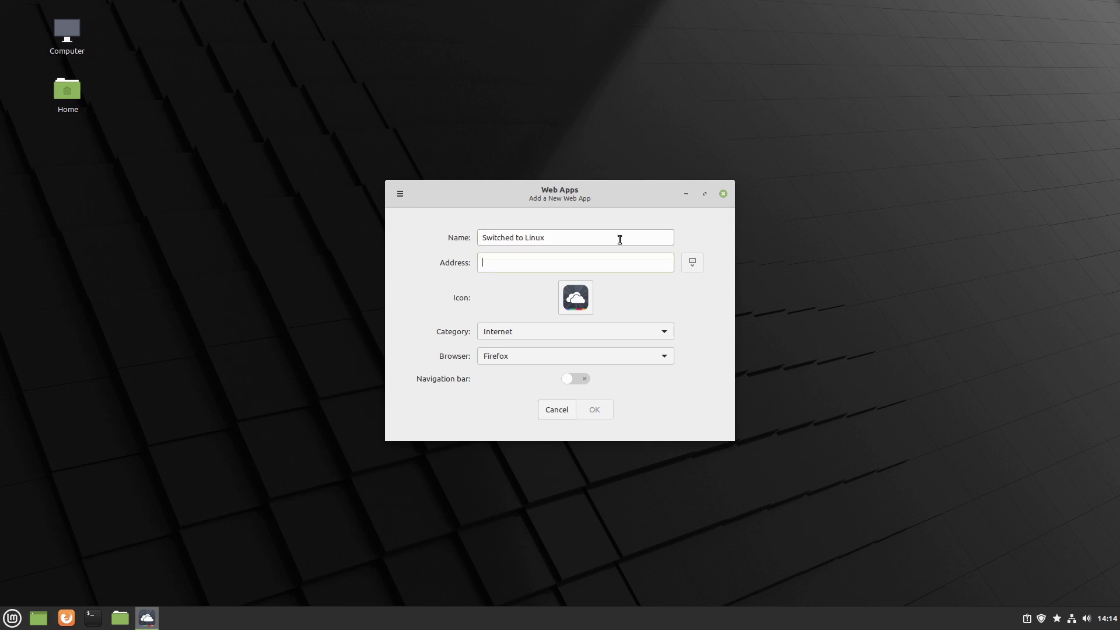
text(https://www.youtiube.com/switchedt)
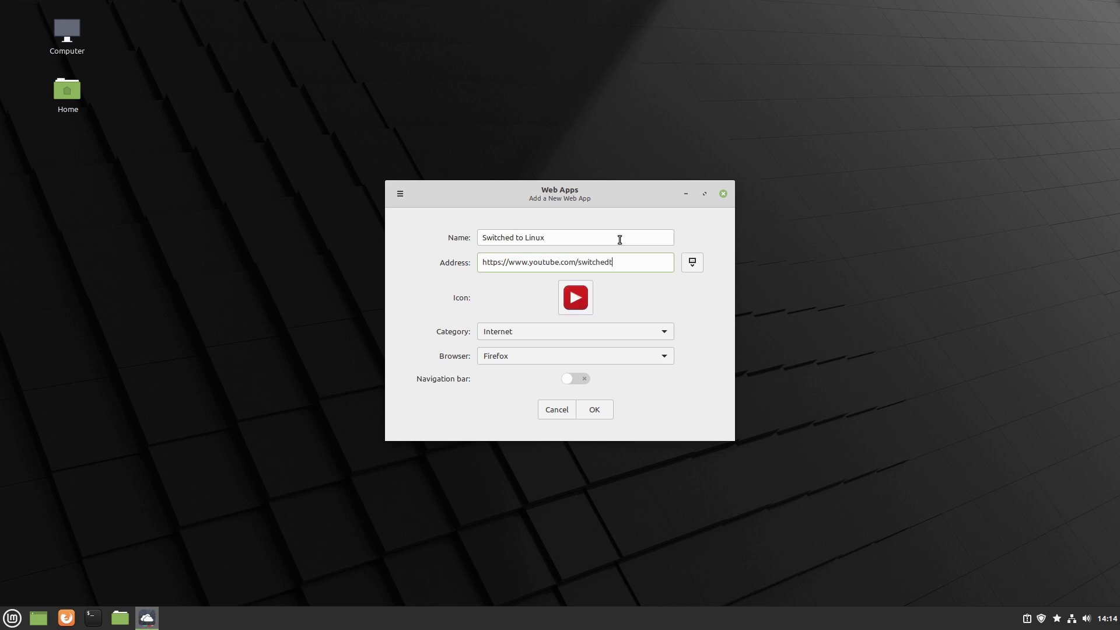
text(olinux)
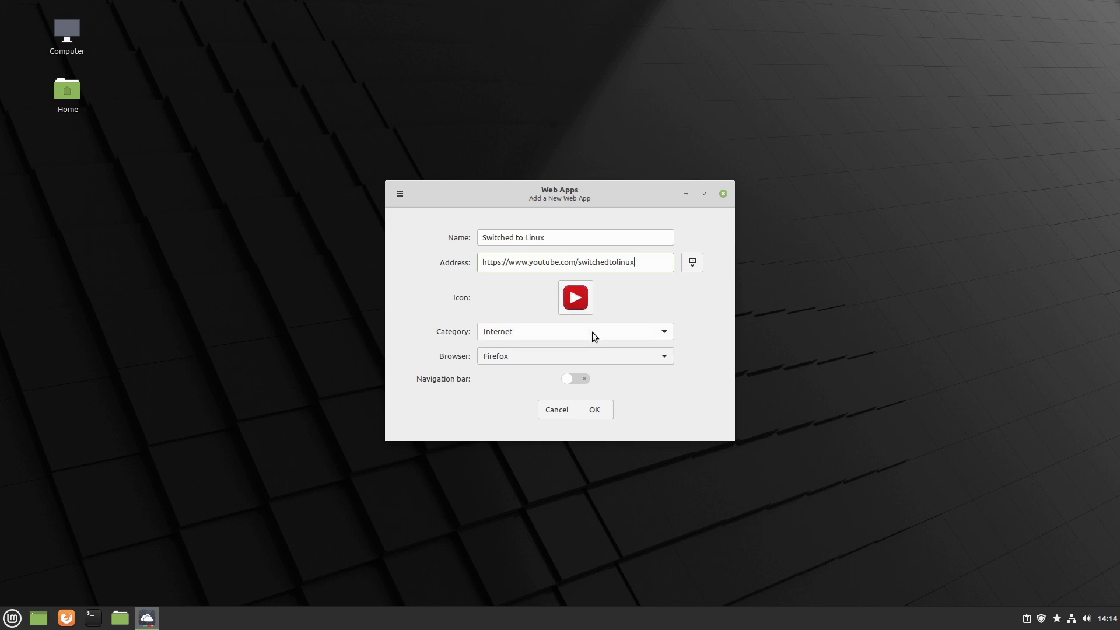
- Set the web app's browser to Firefox and save it
click(605, 355)
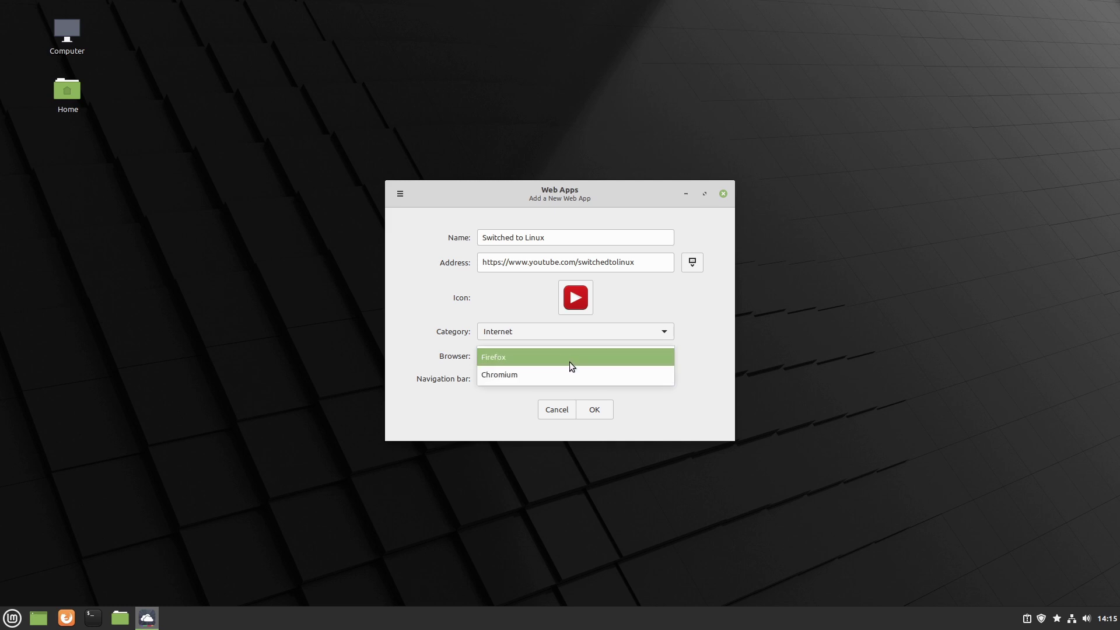
click(562, 376)
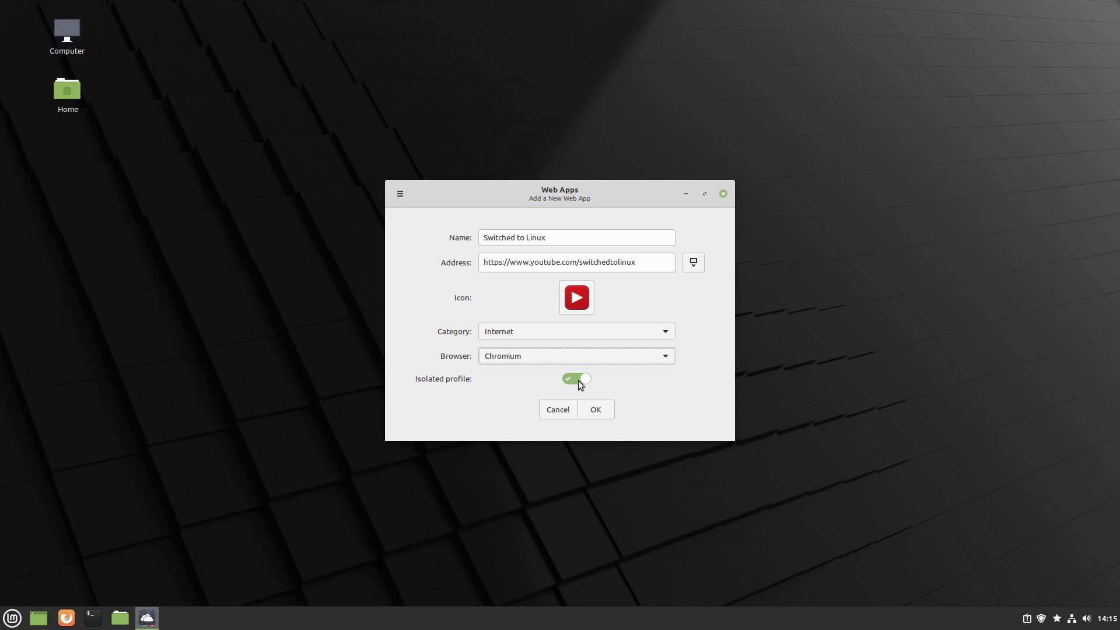
click(591, 358)
click(532, 341)
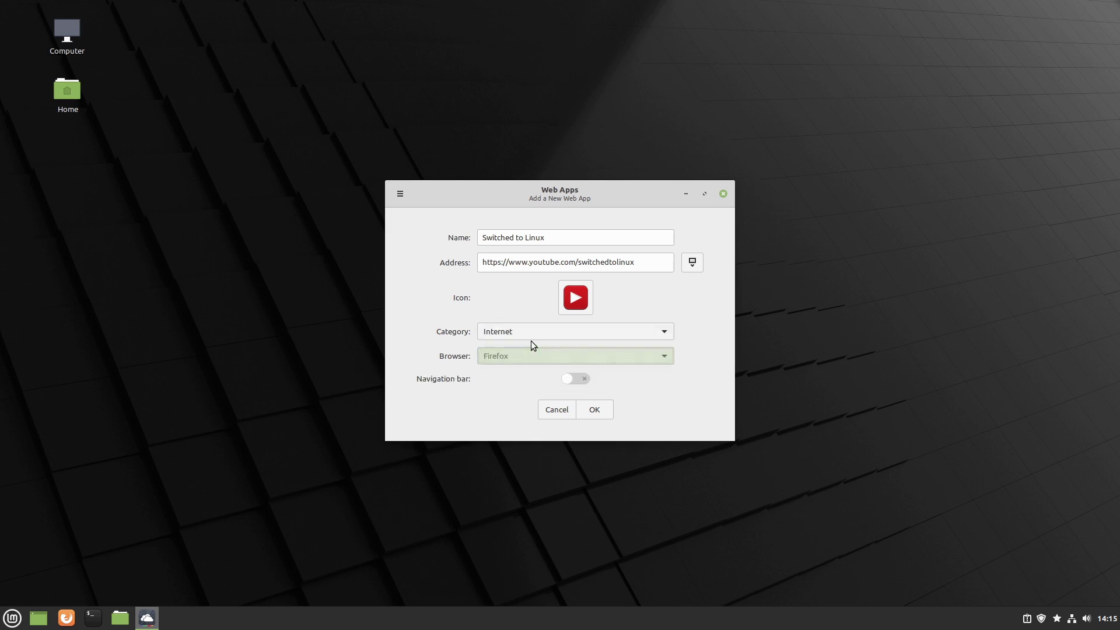
click(606, 411)
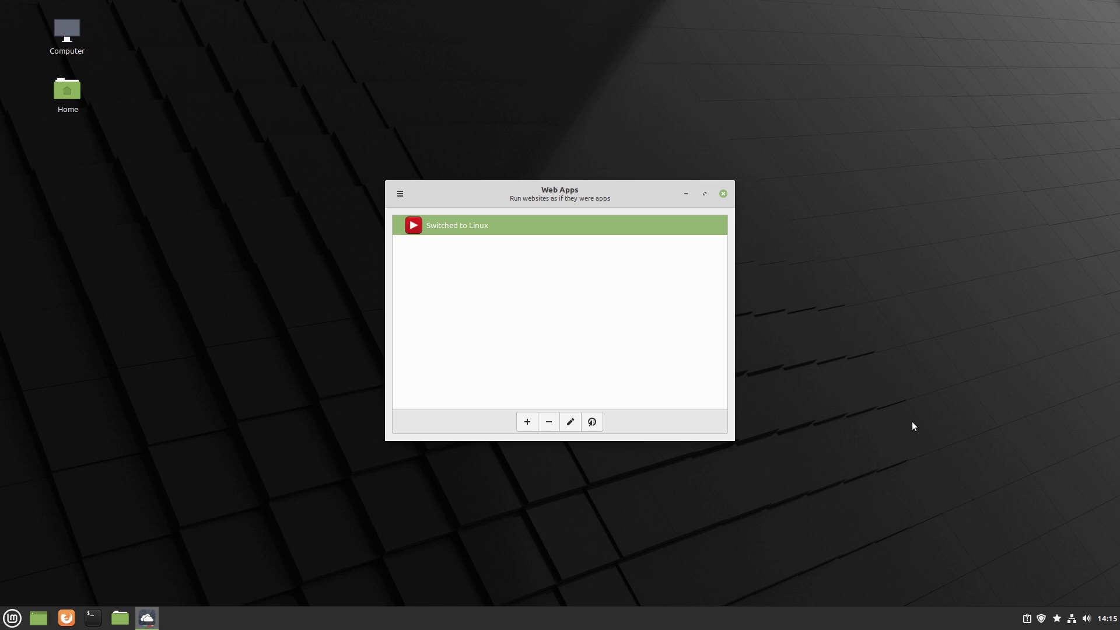
- Launch the Switched to Linux web app, dismiss Firefox's not-responding warning, then close it and Web Apps
click(16, 620)
mouse_move(110, 393)
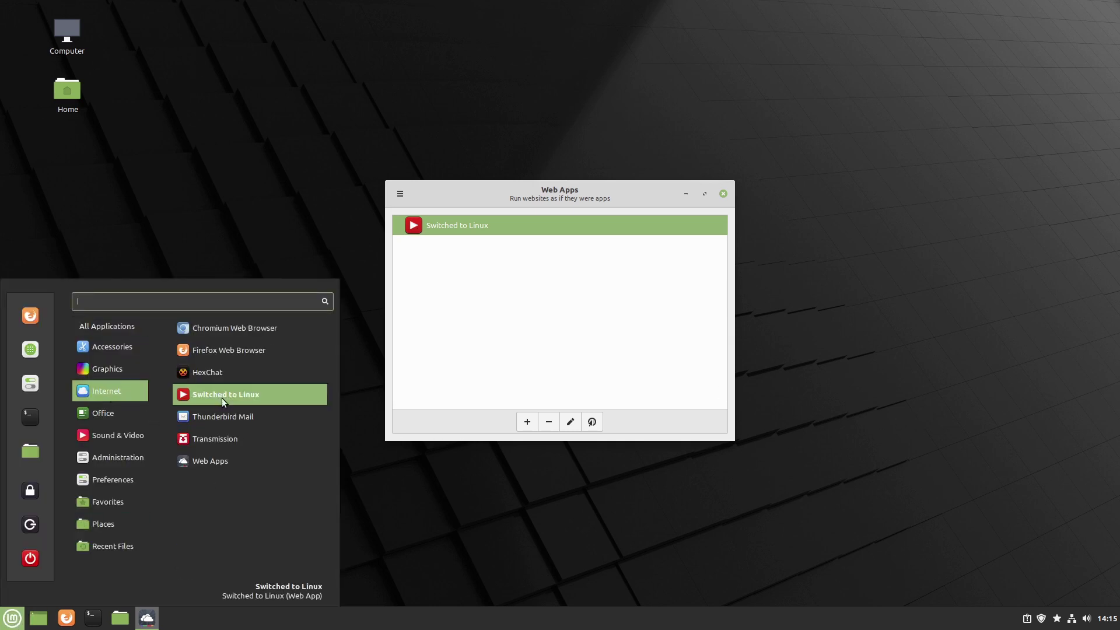
click(237, 395)
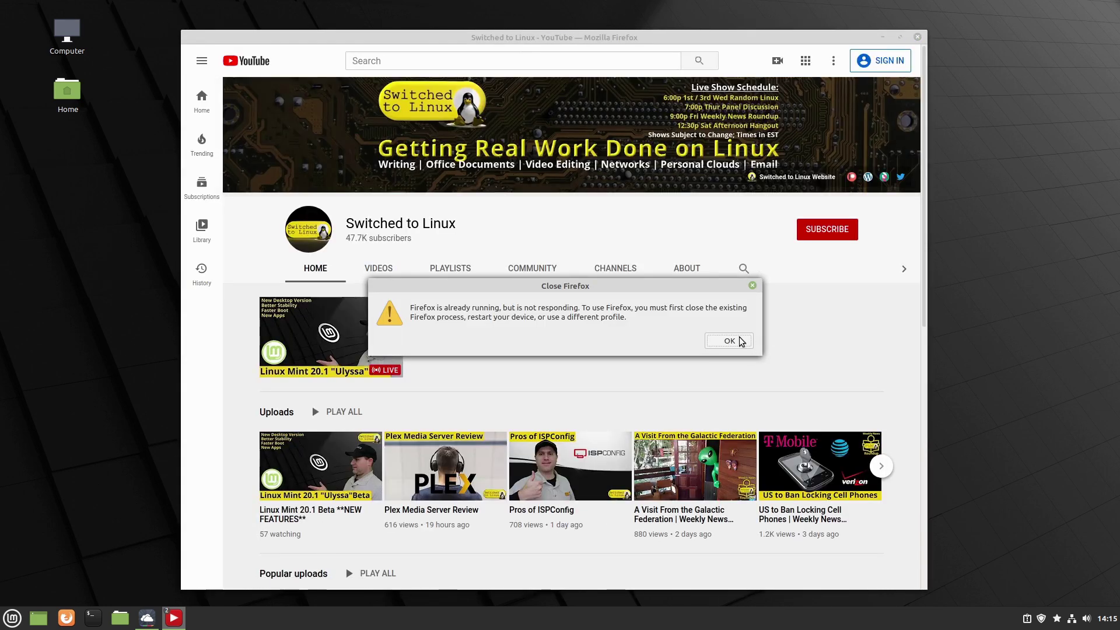
click(740, 341)
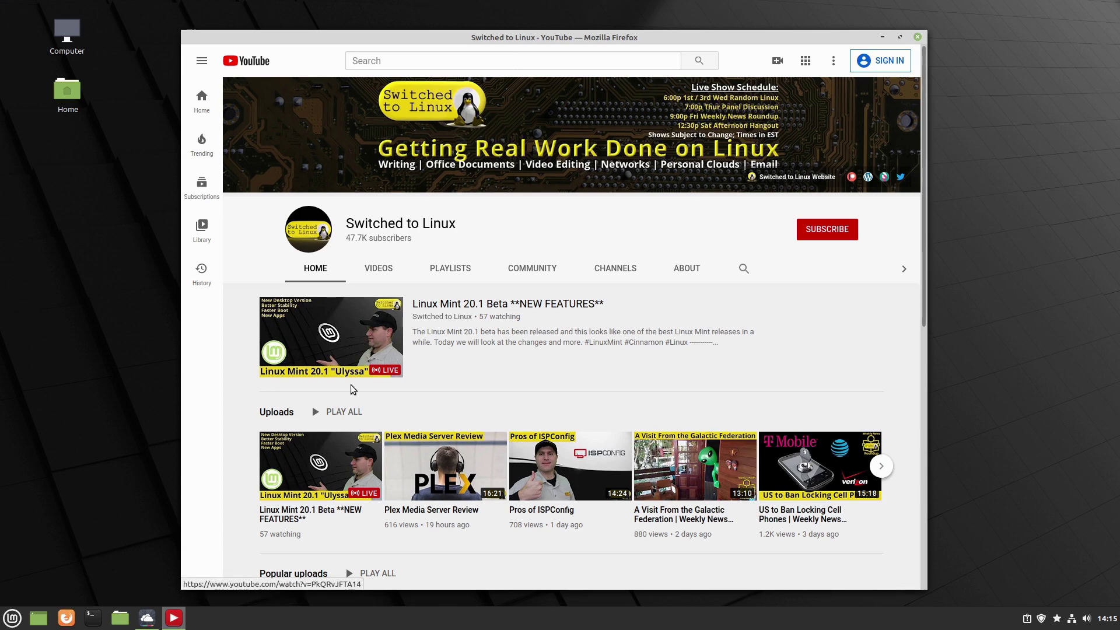
click(918, 39)
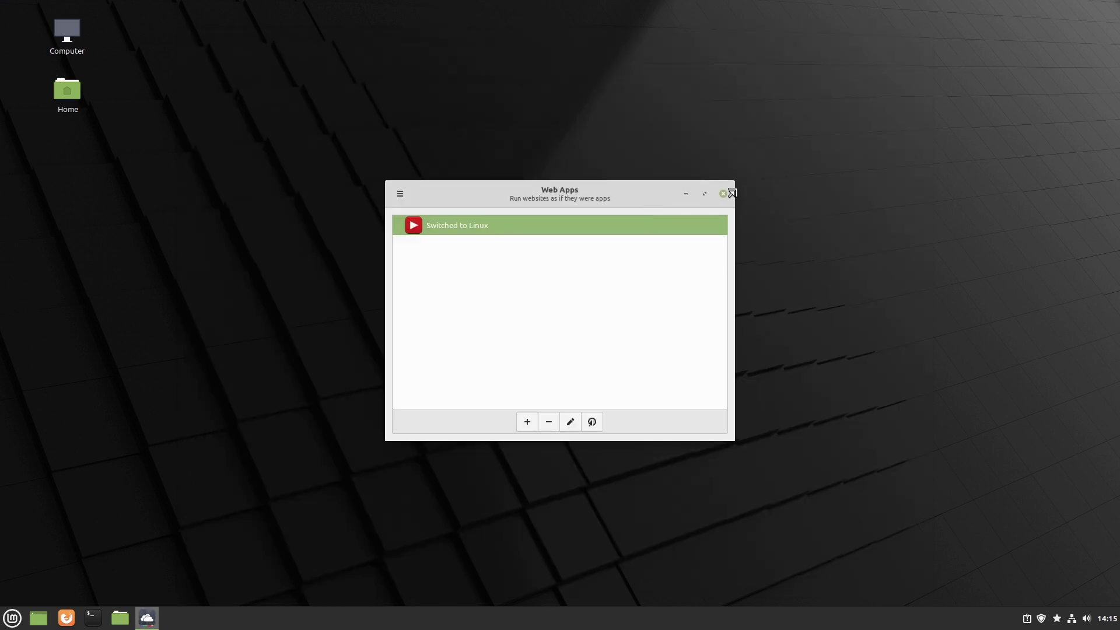
click(723, 195)
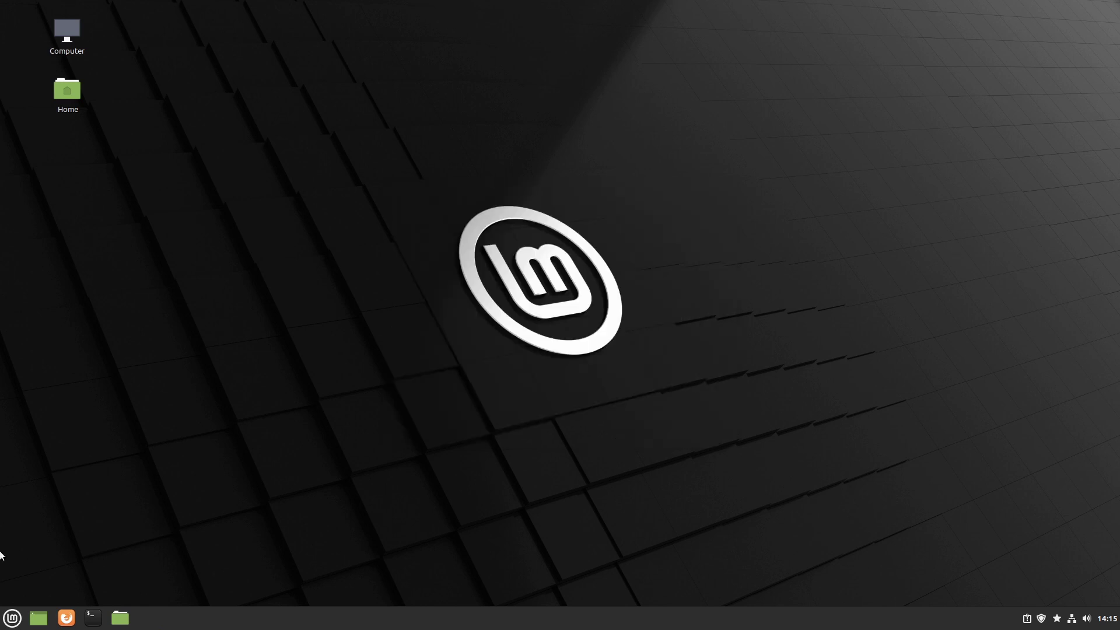
- Launch Hypnotix via 'hy' and open the DISTRO USA TV channel group
click(12, 619)
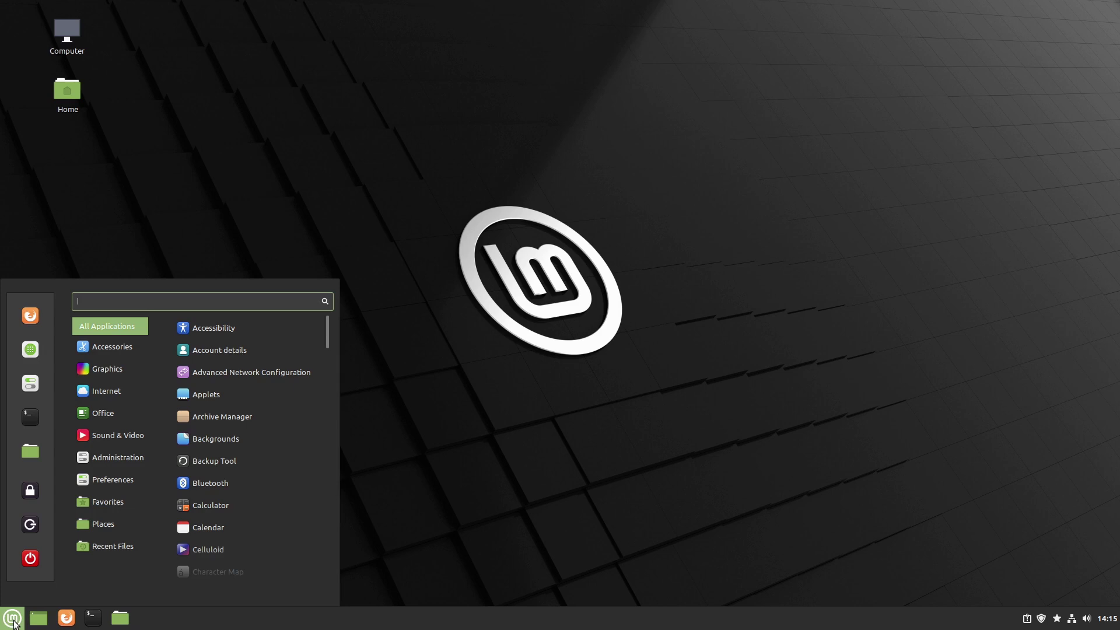
text(hy)
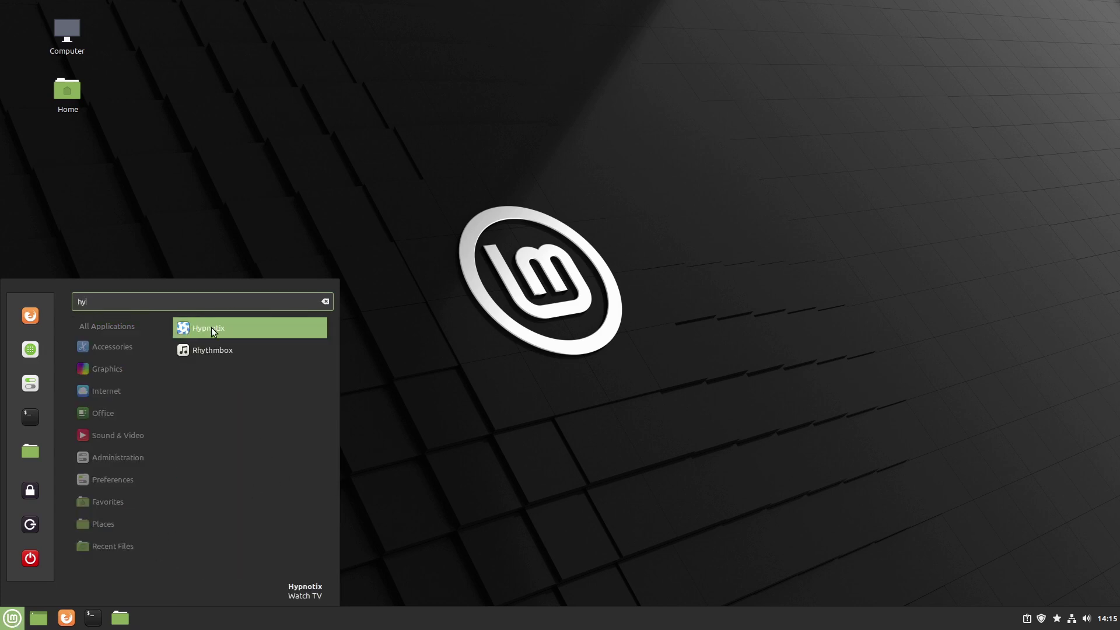
click(211, 328)
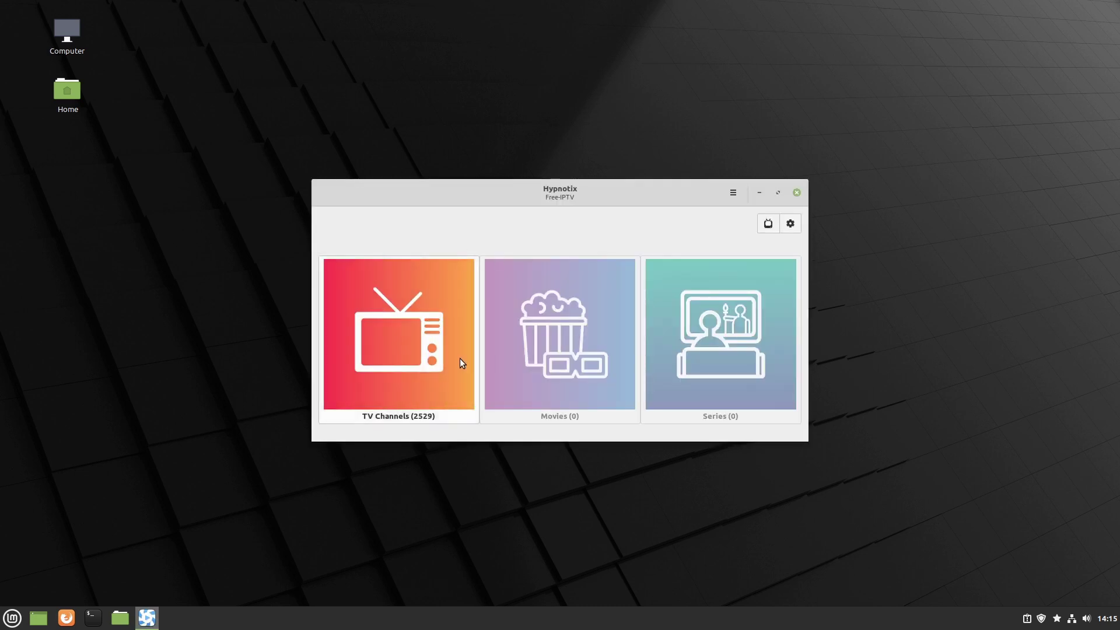
click(460, 358)
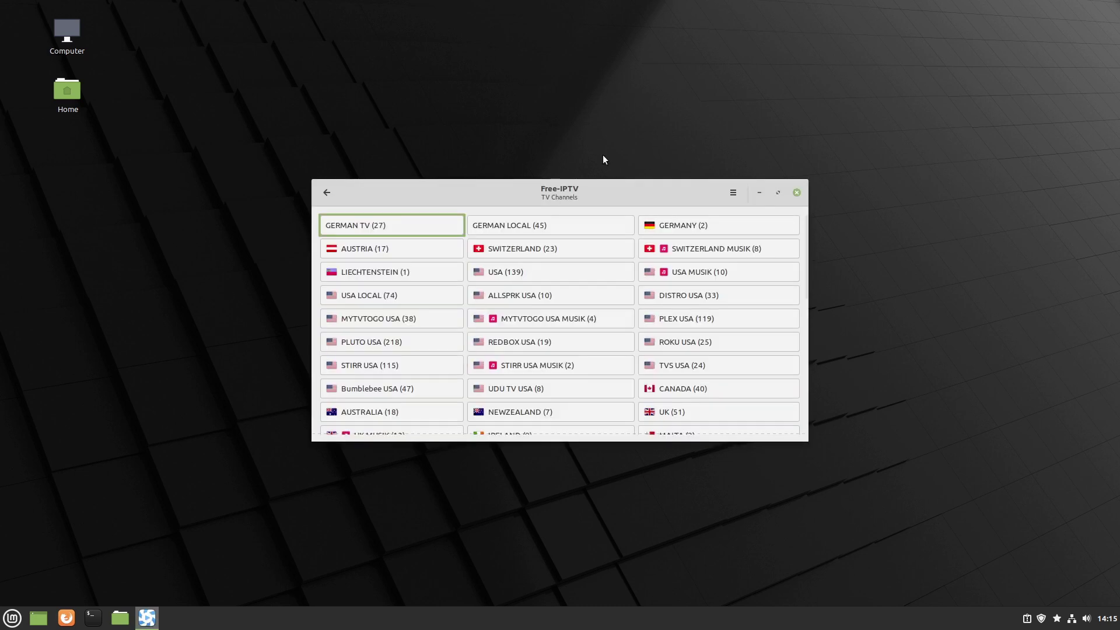
click(727, 296)
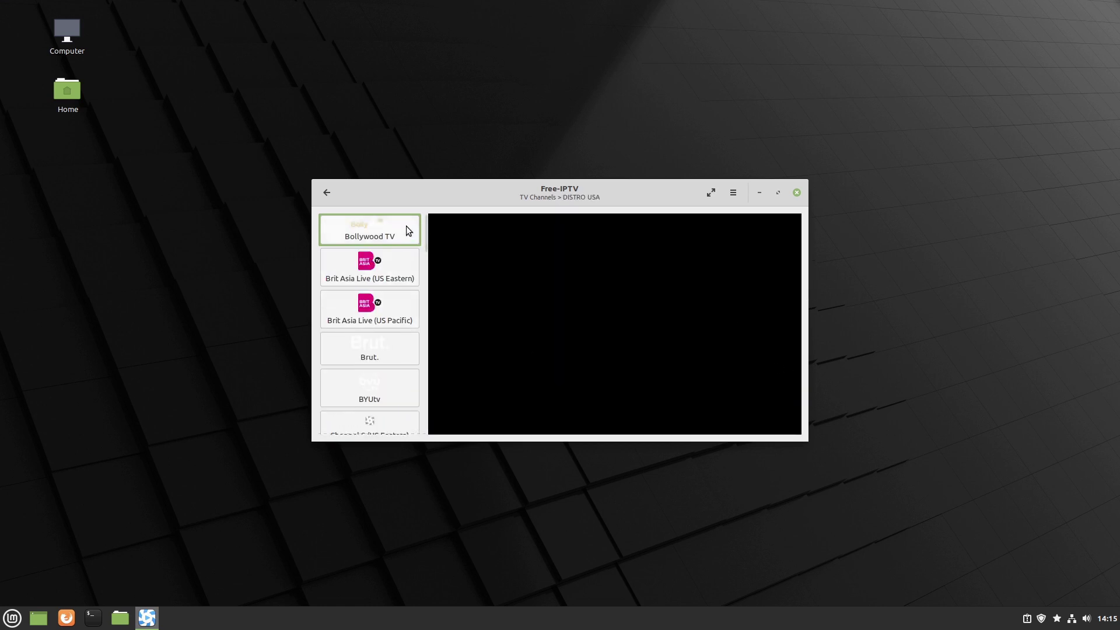
- Play the Field & Stream channel, then close the mpv player from the taskbar
scroll(393, 291, down, 3)
scroll(393, 291, down, 5)
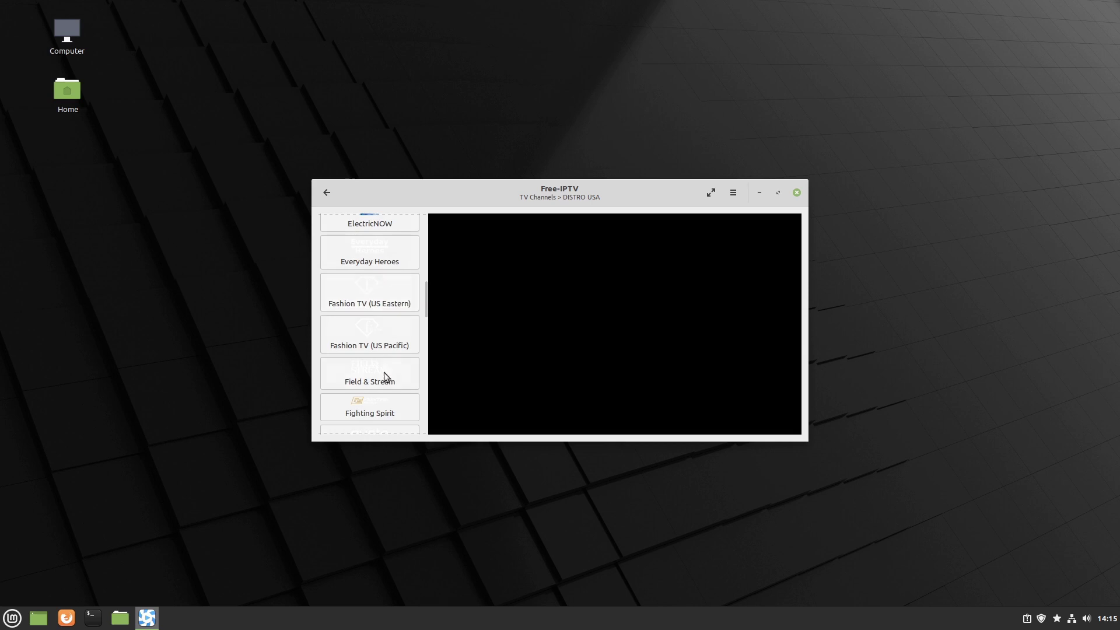
click(374, 386)
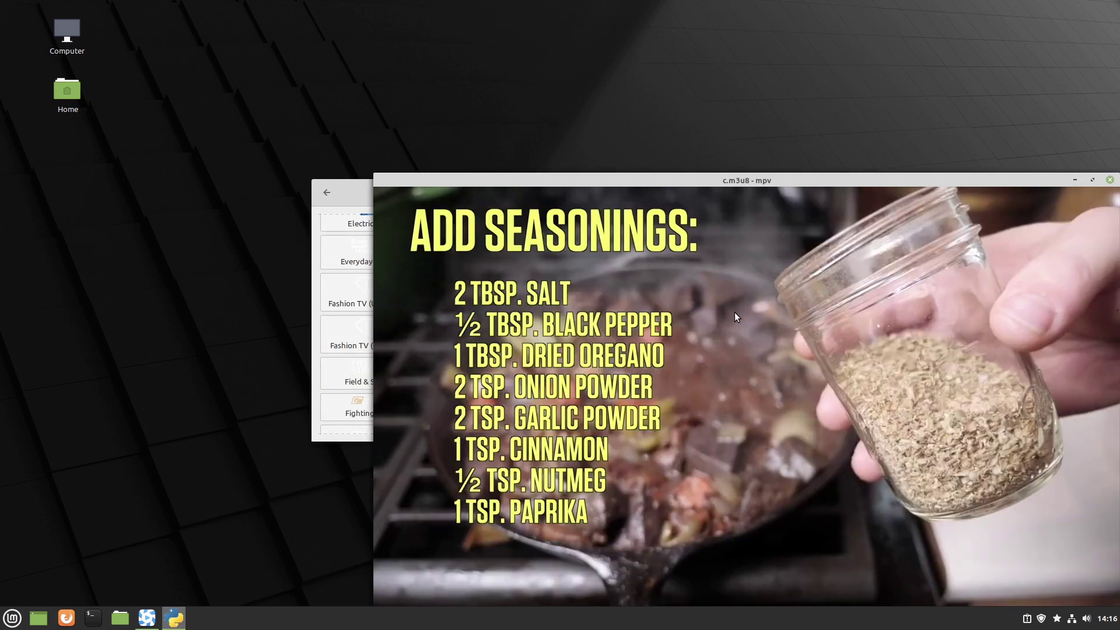
drag(807, 181, 631, 96)
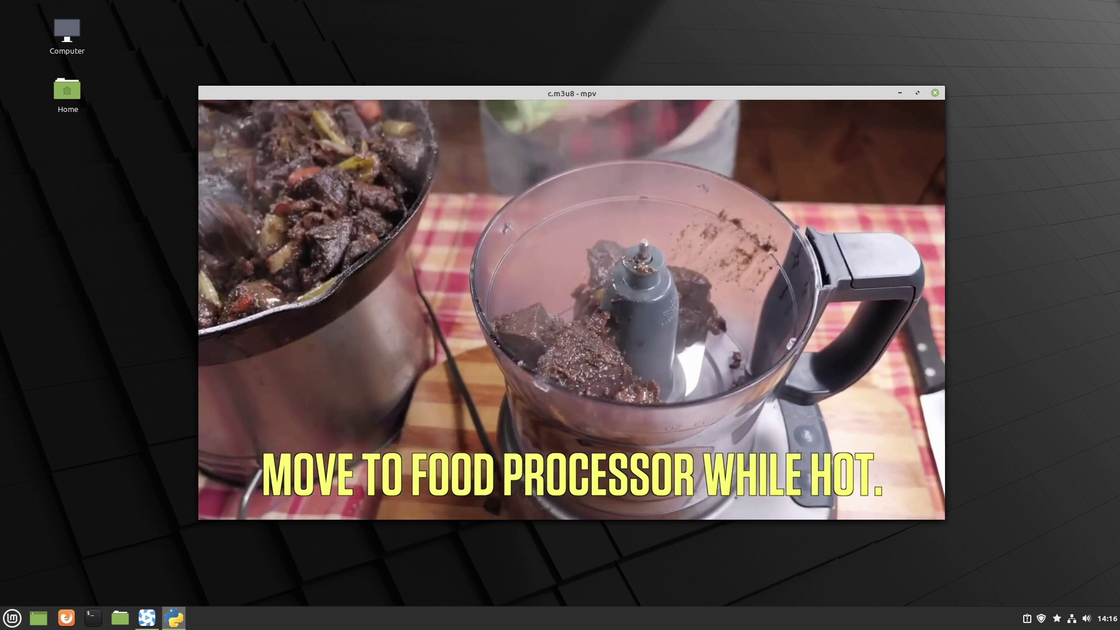
right_click(149, 623)
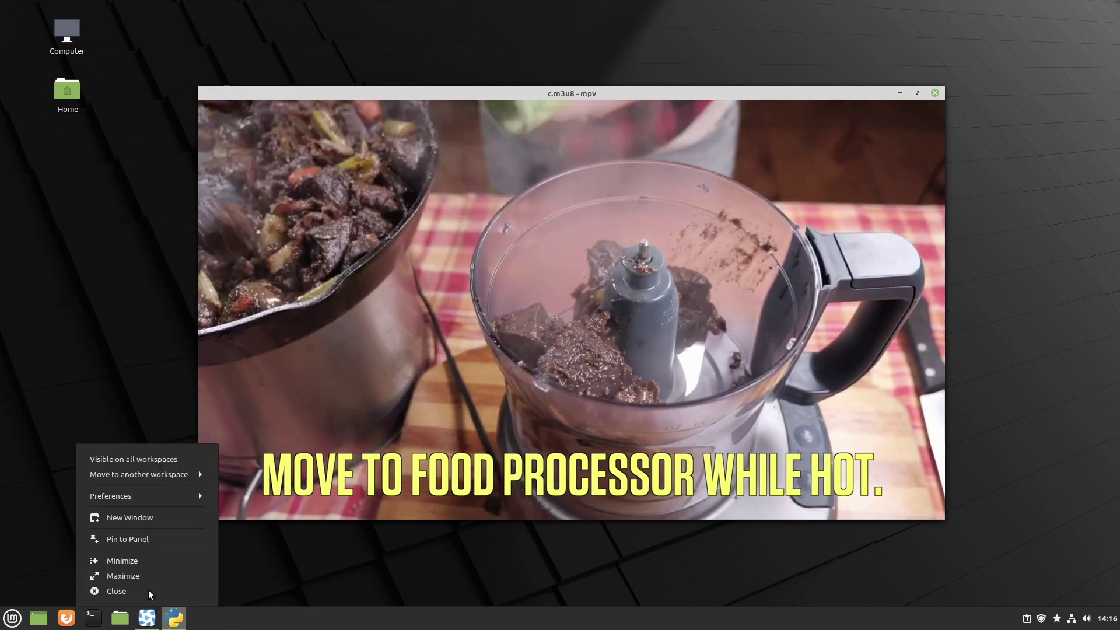
click(116, 591)
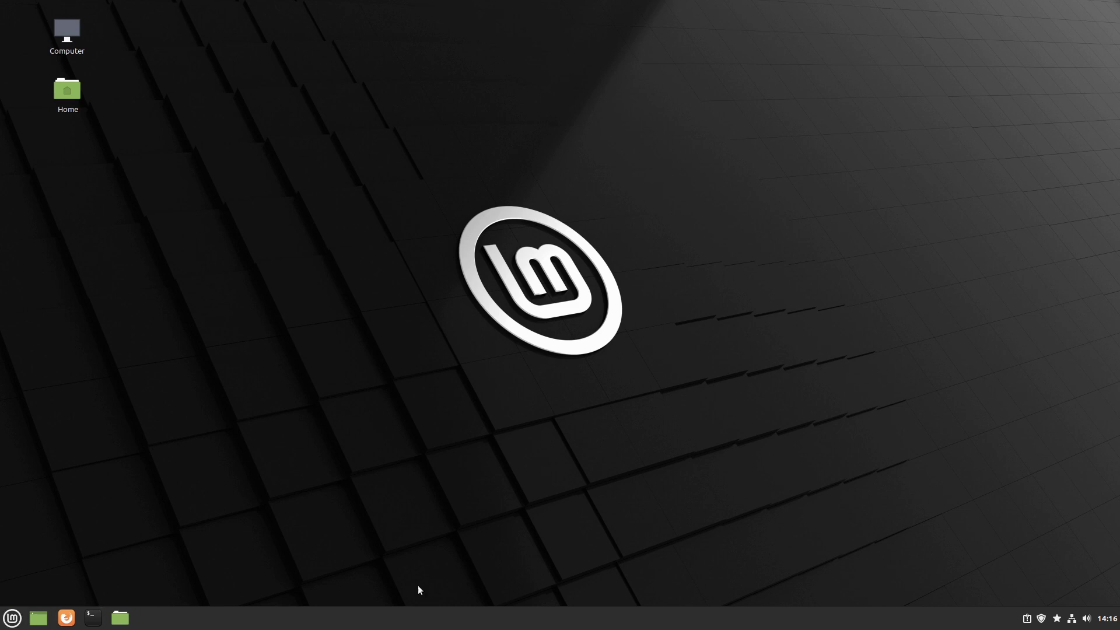
- Open Update Manager's Linux Kernels view and accept the warning
click(1040, 620)
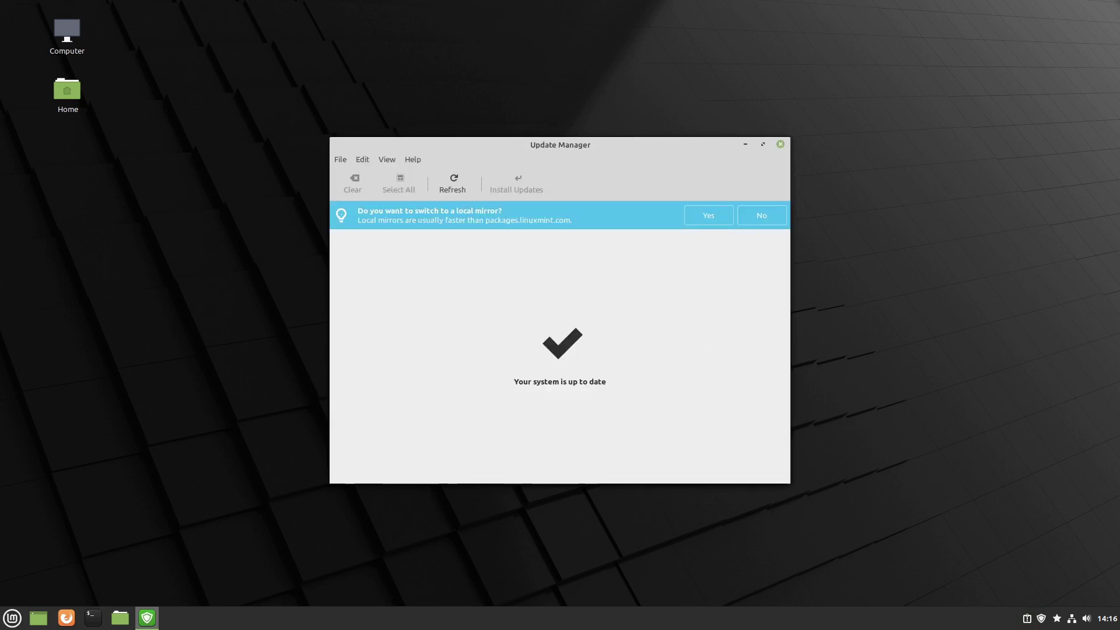
click(382, 163)
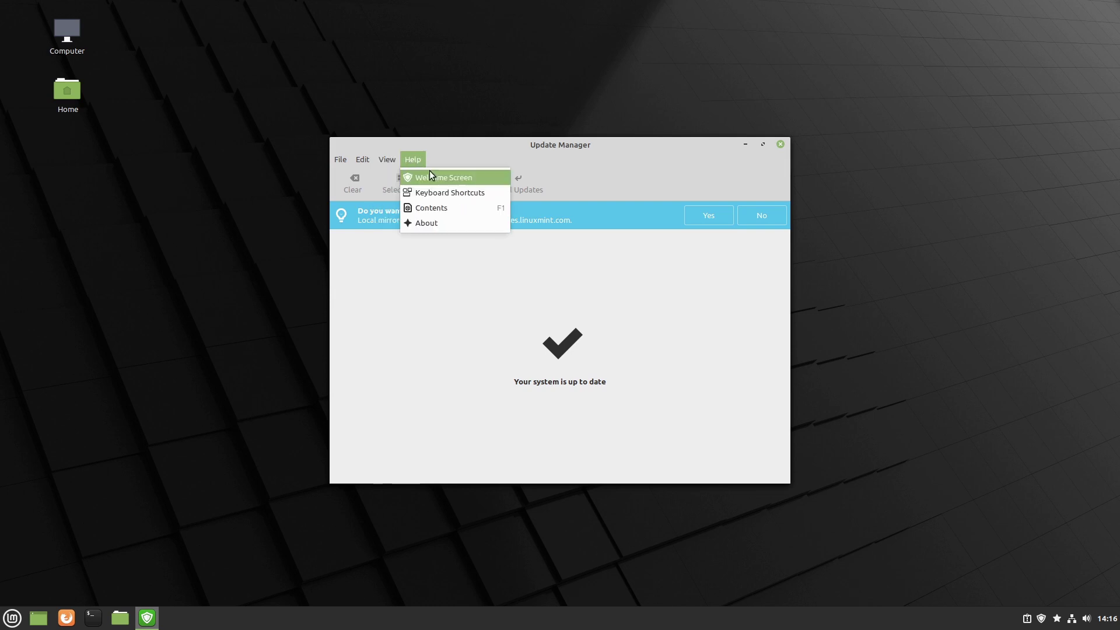
click(412, 224)
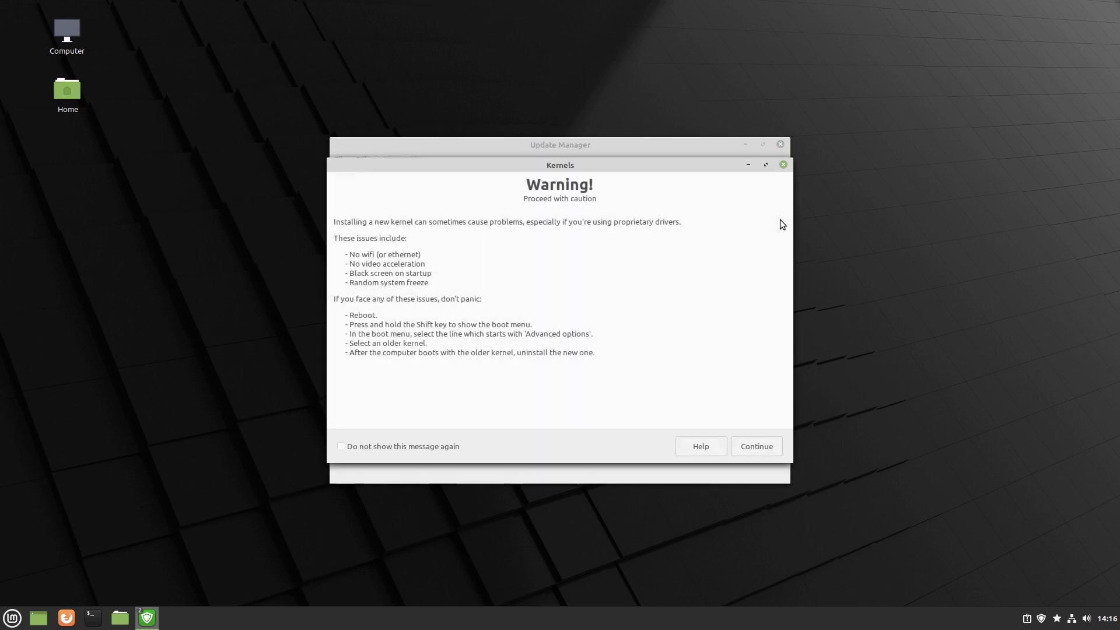
click(763, 445)
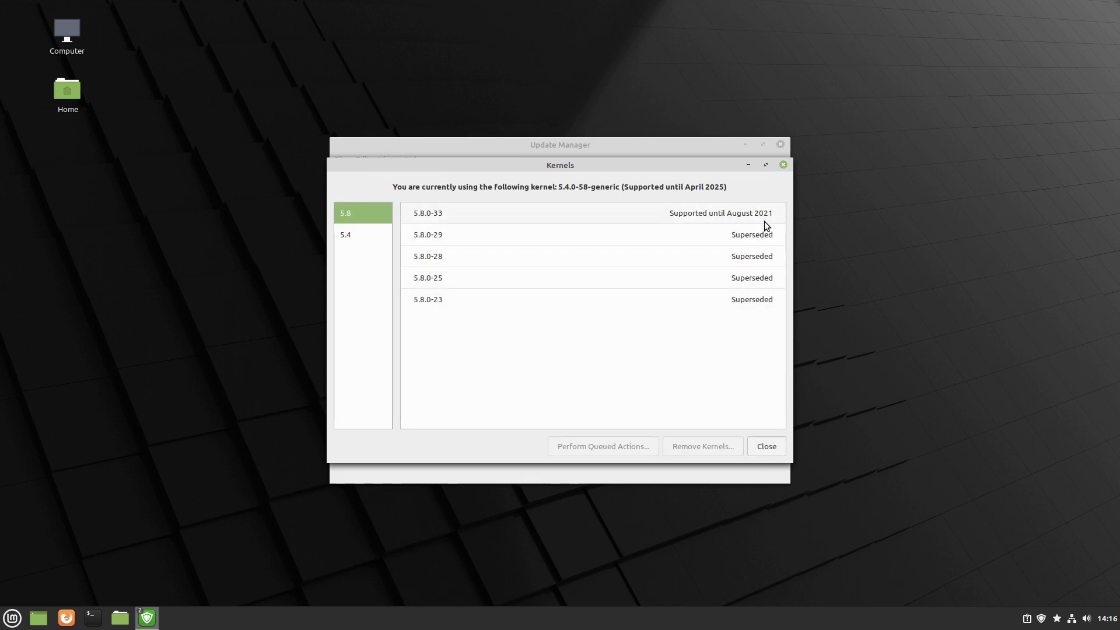
- Review the 5.4 and 5.8 kernels and 5.8.0-33 details, then close Kernels and Update Manager
click(350, 233)
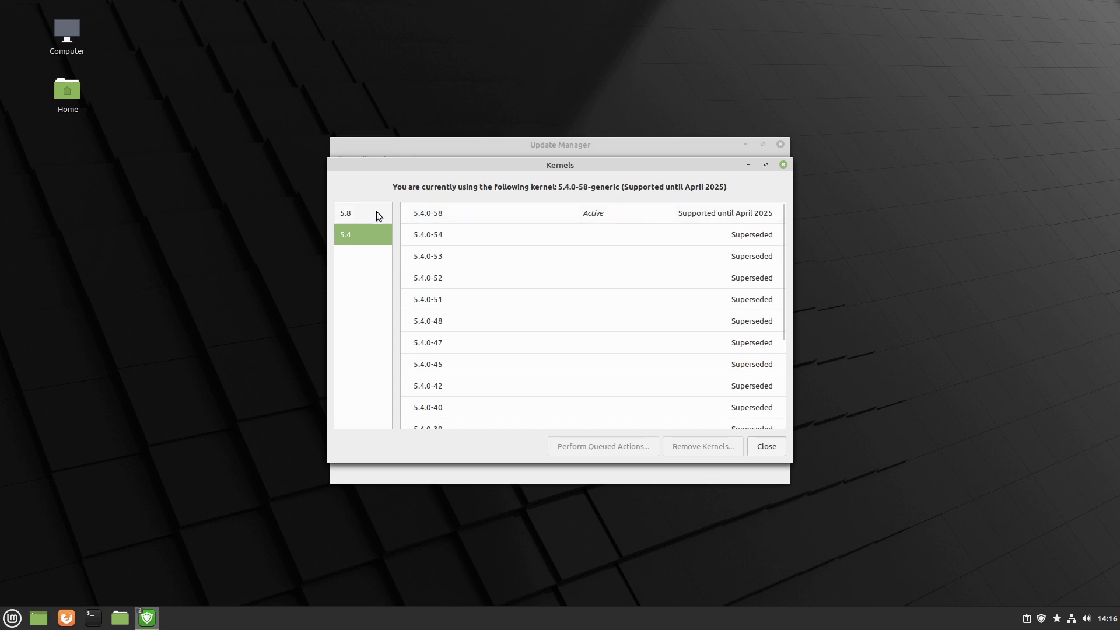
click(358, 214)
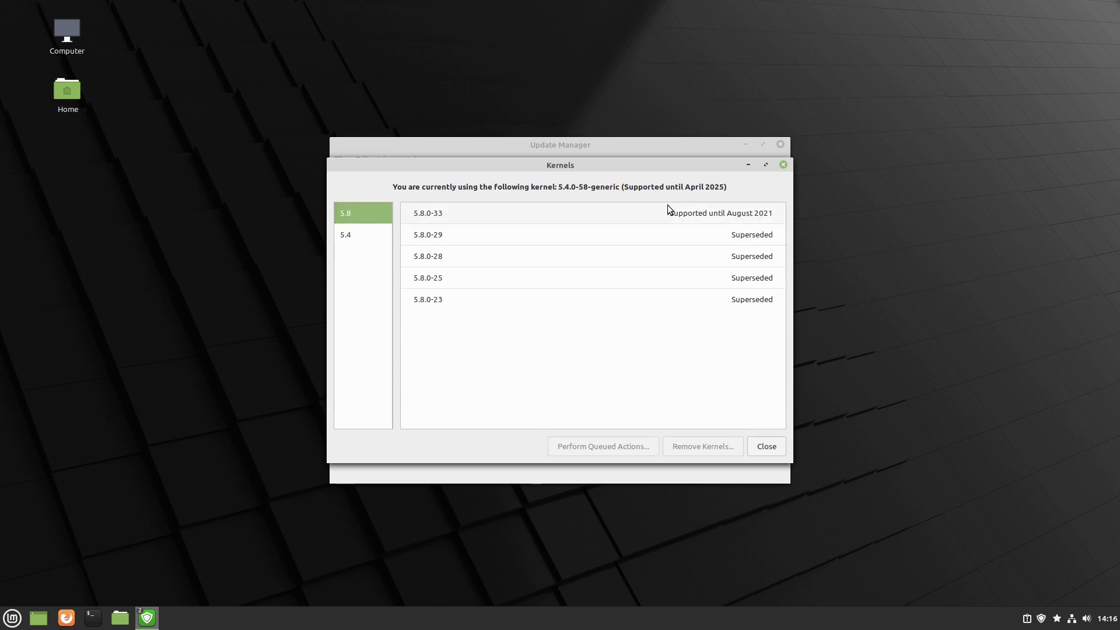
click(651, 219)
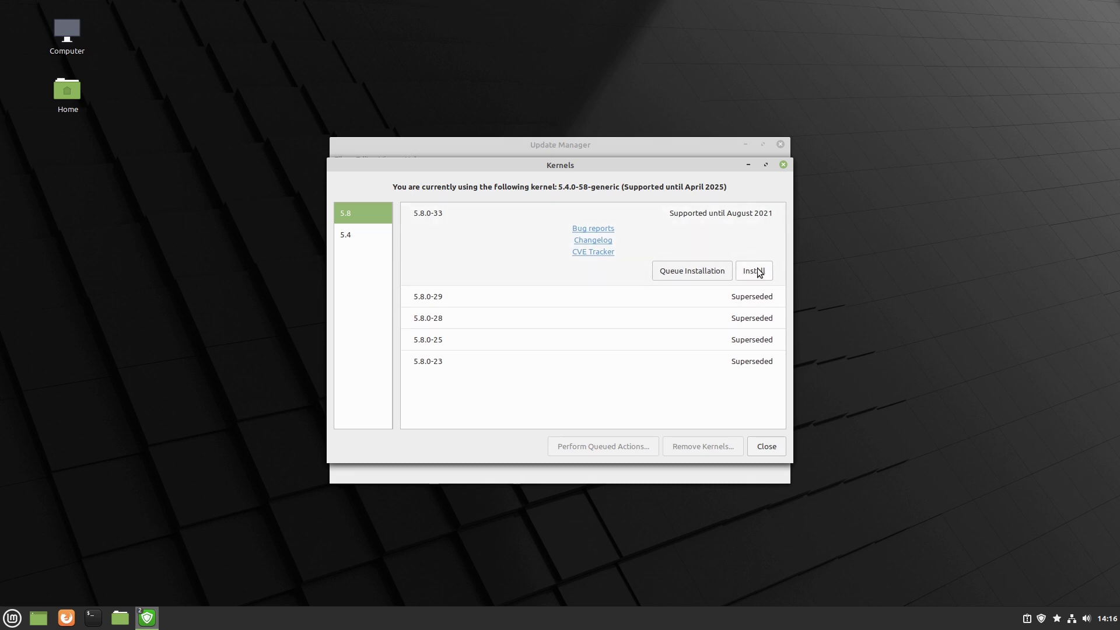
click(783, 166)
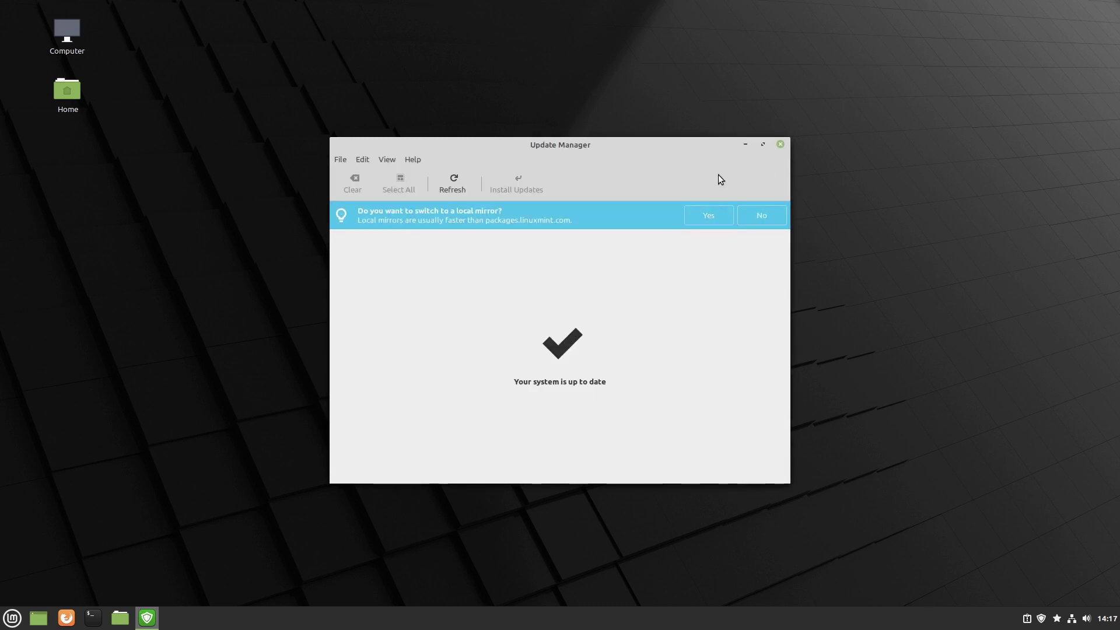
click(782, 145)
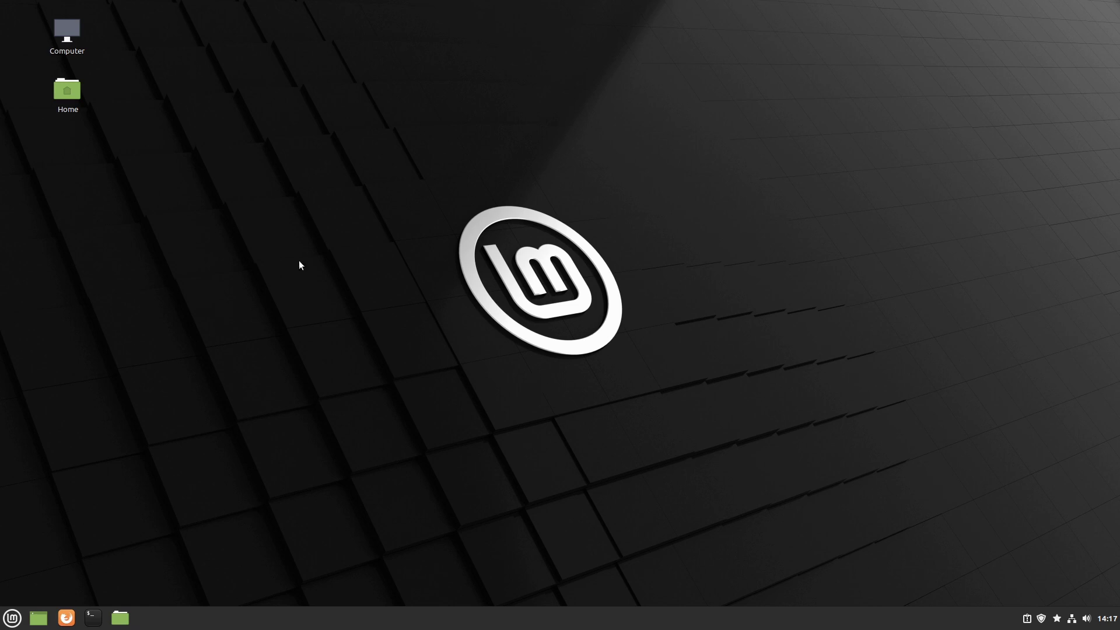
right_click(417, 283)
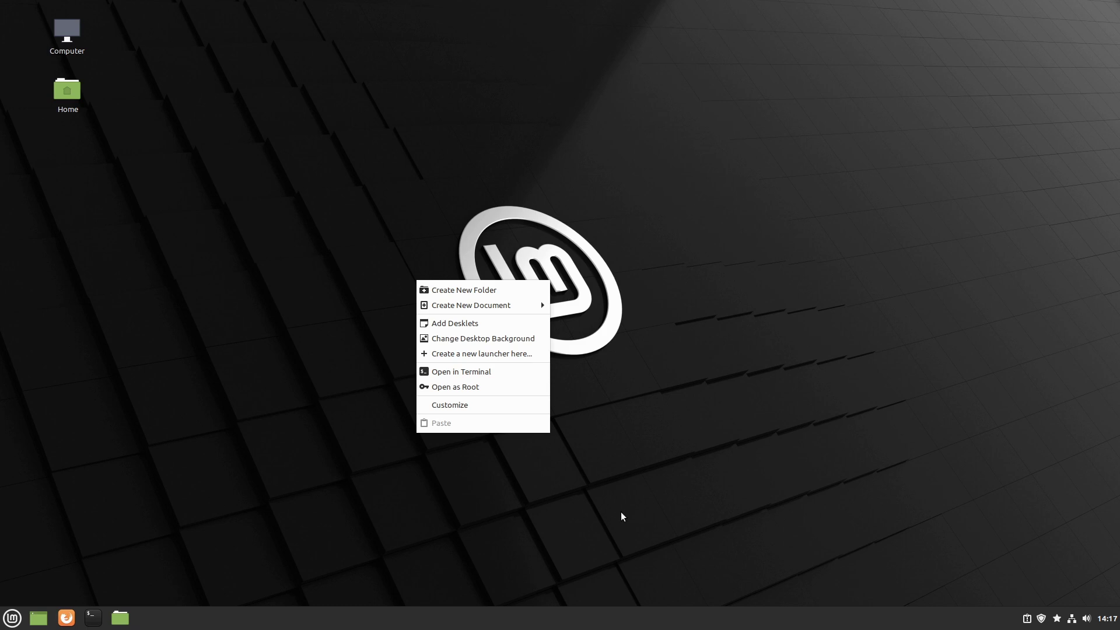
click(1036, 355)
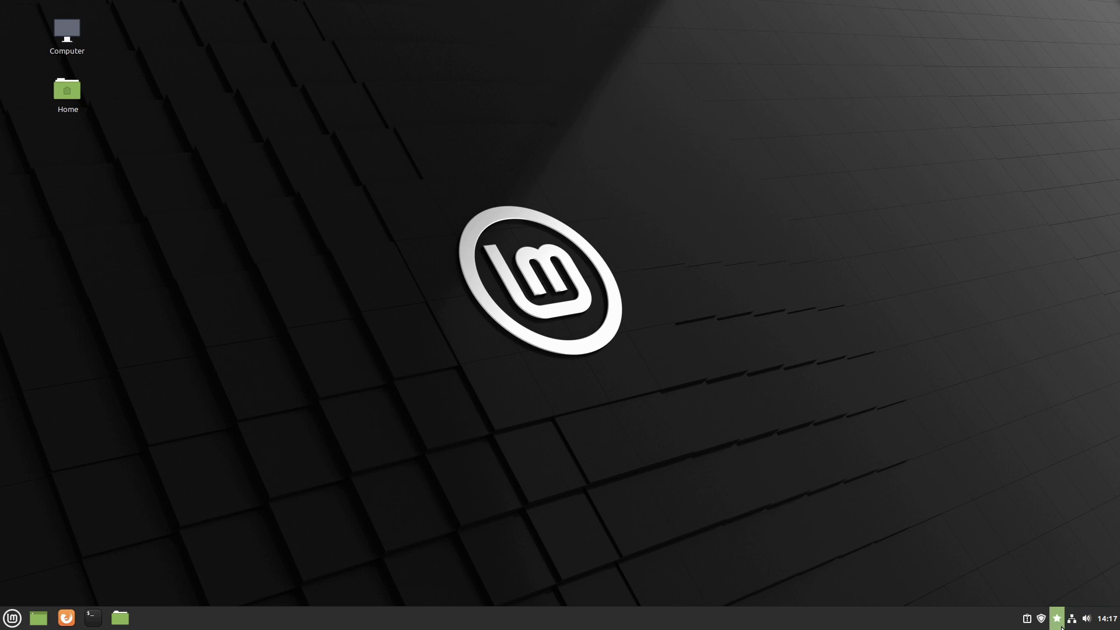
click(1061, 626)
click(1059, 622)
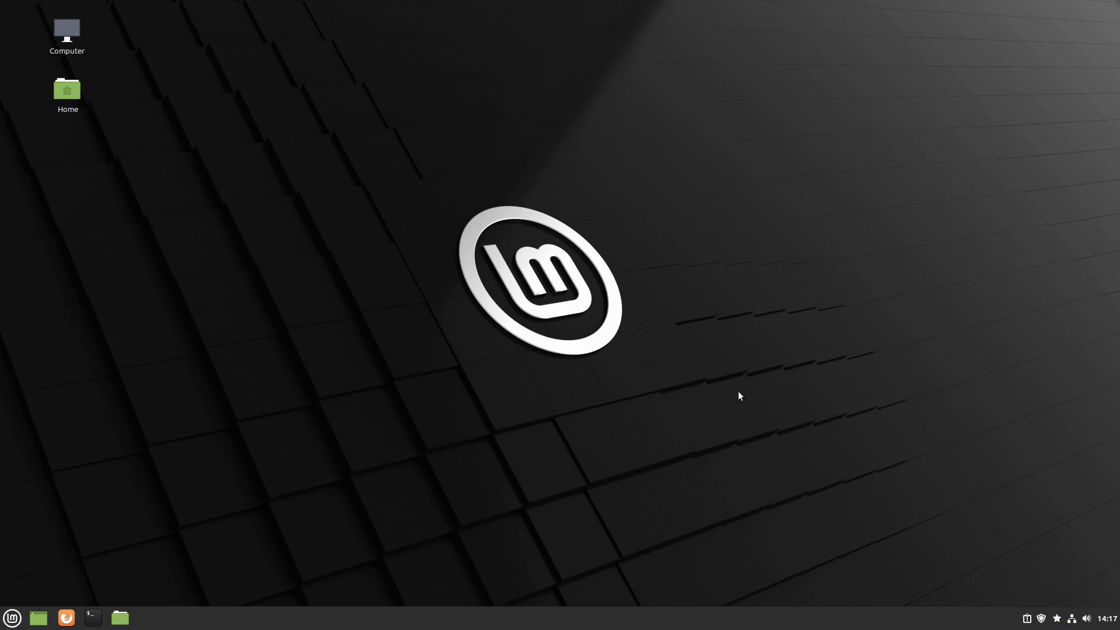